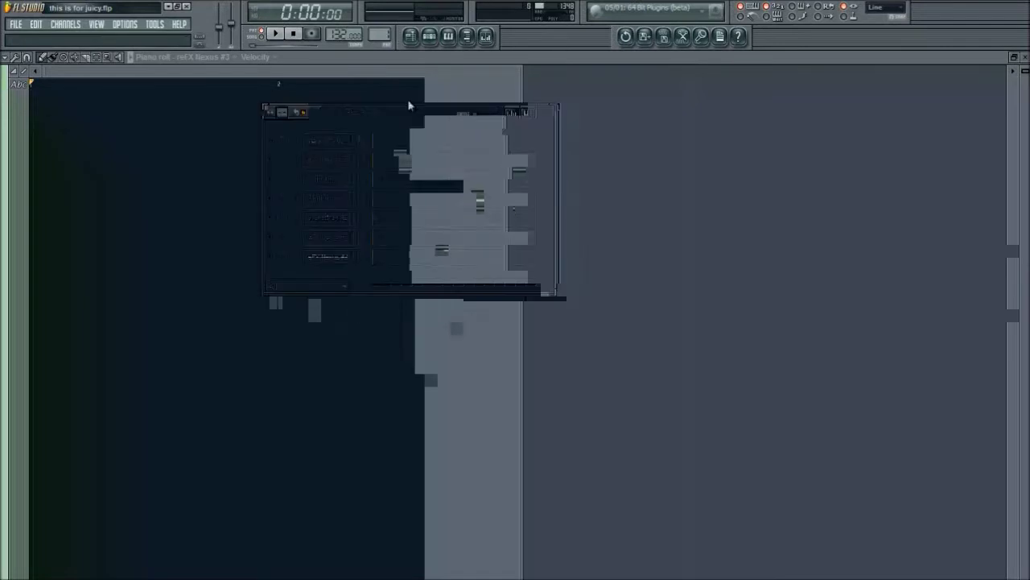
Step: Open the sample browser and look through the drum packs, collapsing the CLAPS & SNARES folder and checking the rick ross folder
left_click(474, 40)
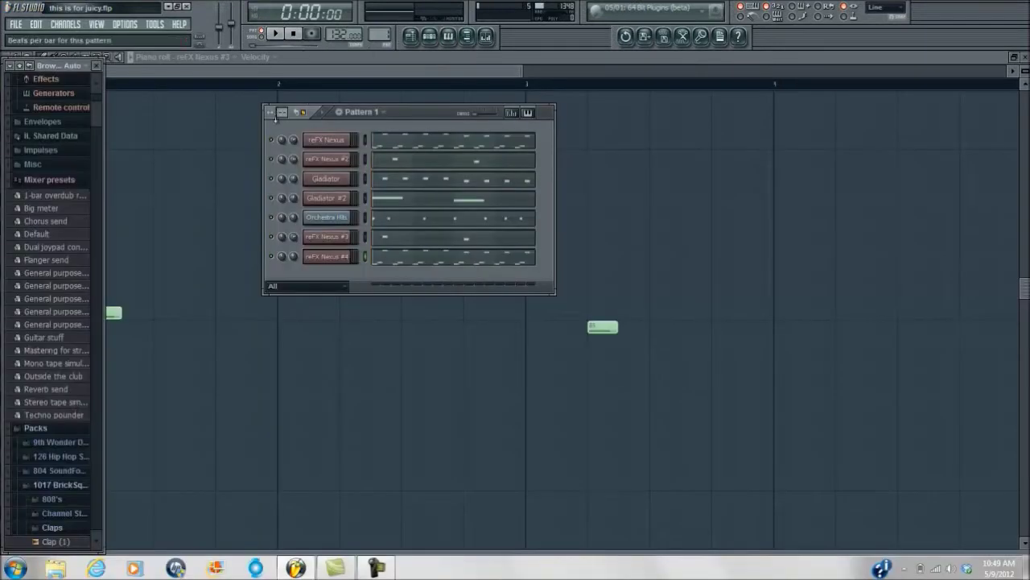
scroll(72, 233, "down", 15)
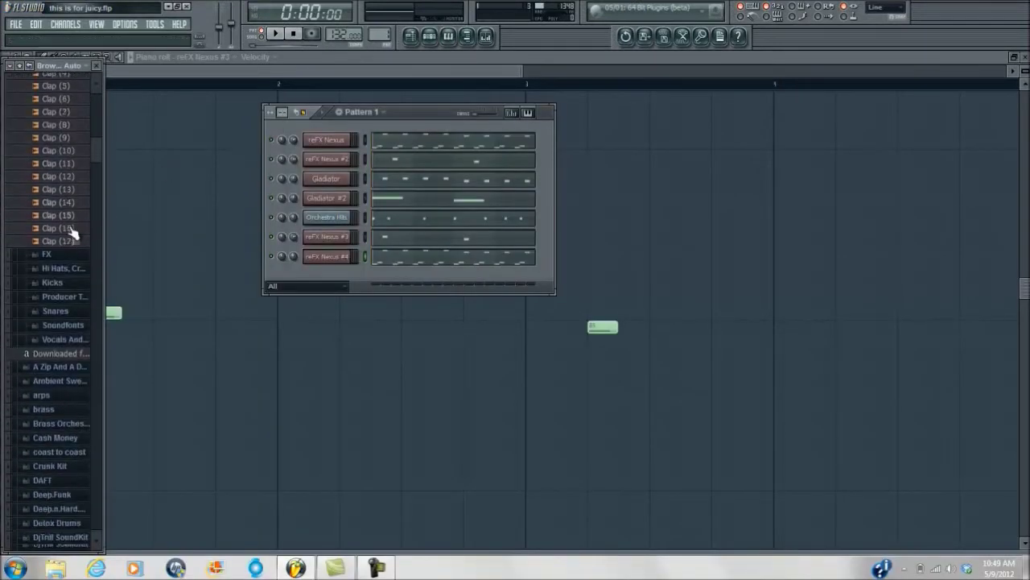
scroll(73, 232, "down", 2)
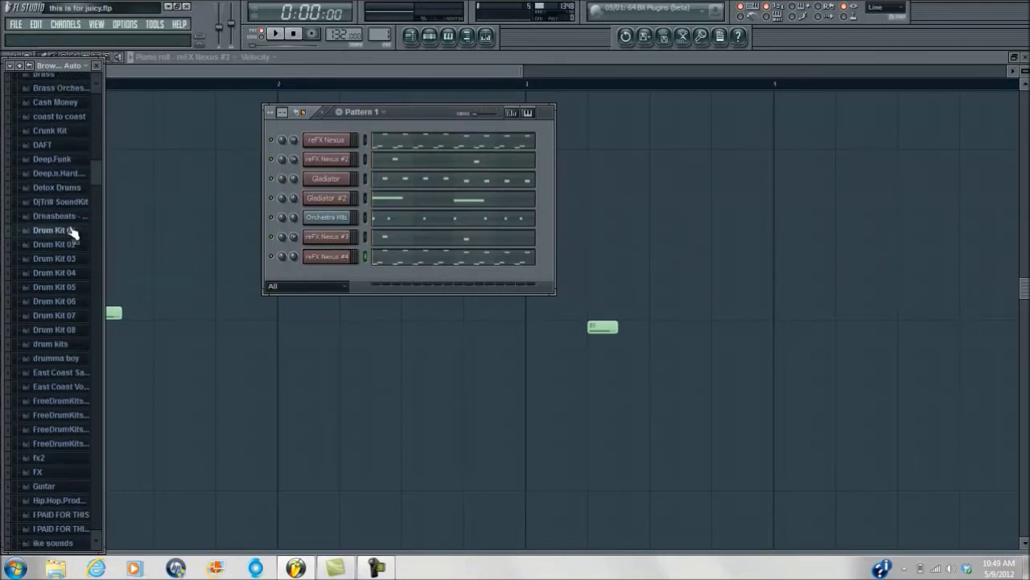
scroll(73, 234, "down", 15)
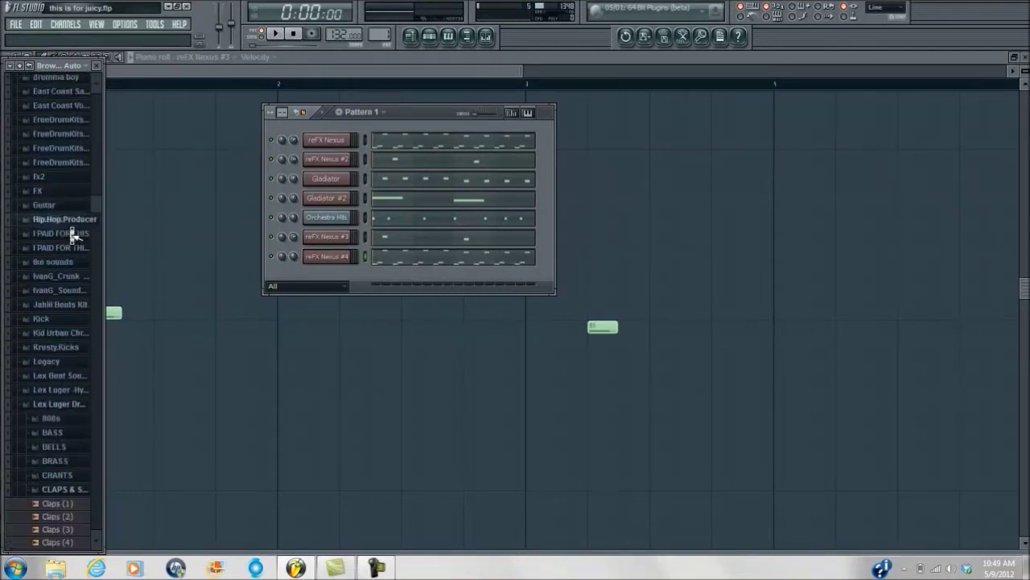
scroll(73, 233, "down", 1)
left_click(72, 91)
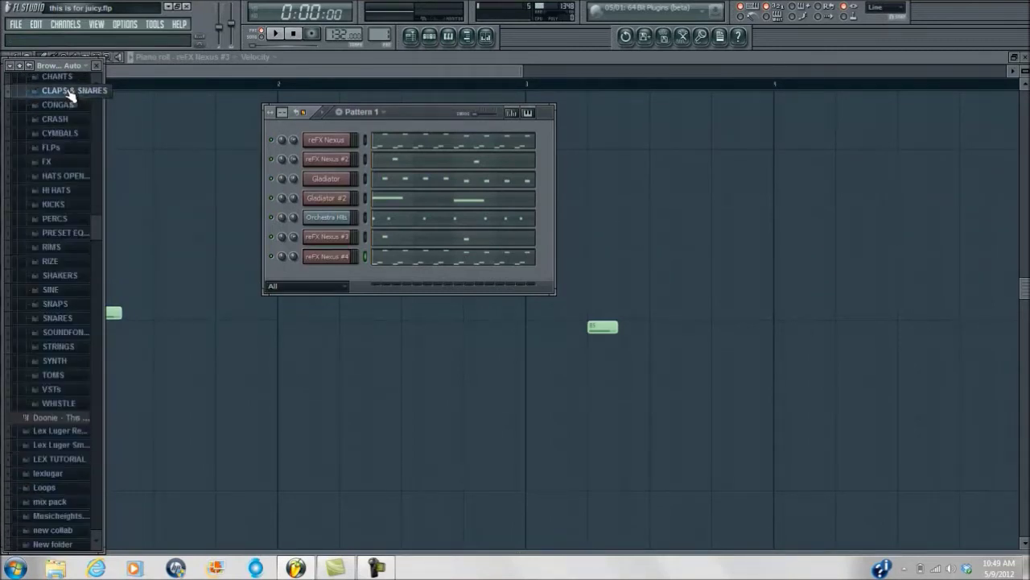
scroll(60, 138, "down", 5)
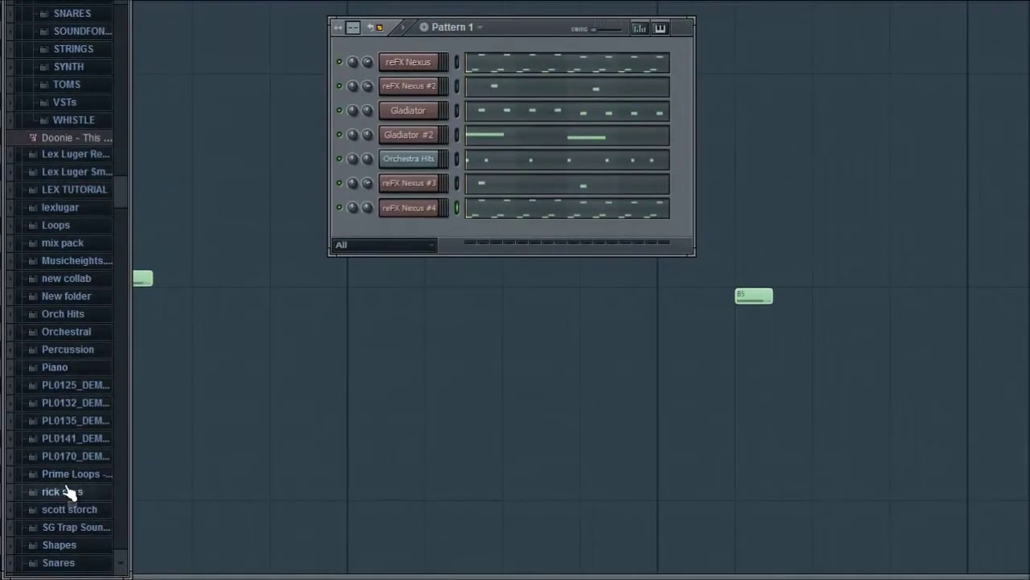
left_click(70, 490)
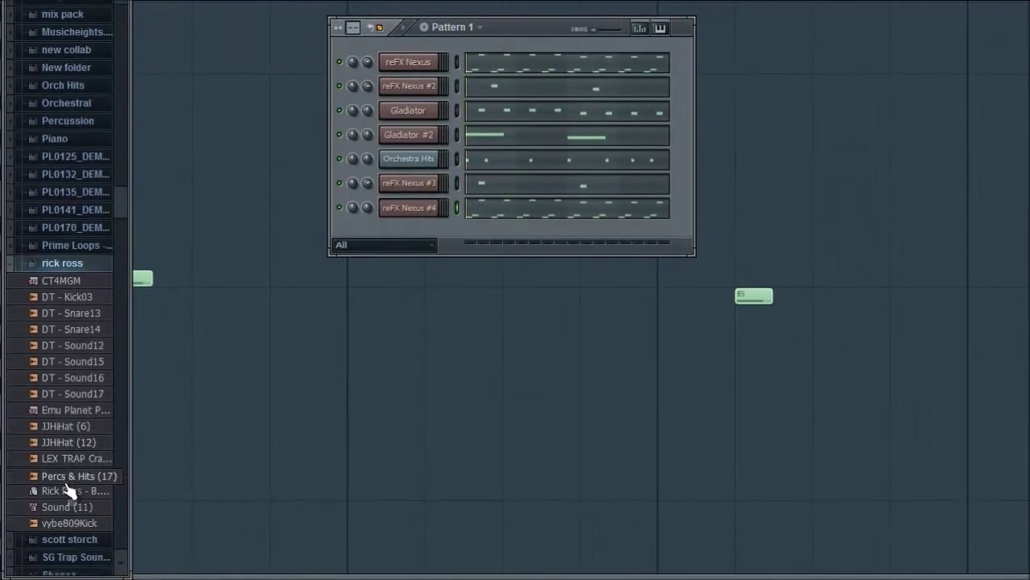
left_click(69, 259)
Step: Find the one-shot claps in the Prime Loops - Urban Ikonz APPLE pack and load Street_Life_Clap2 into a new channel
left_click(71, 241)
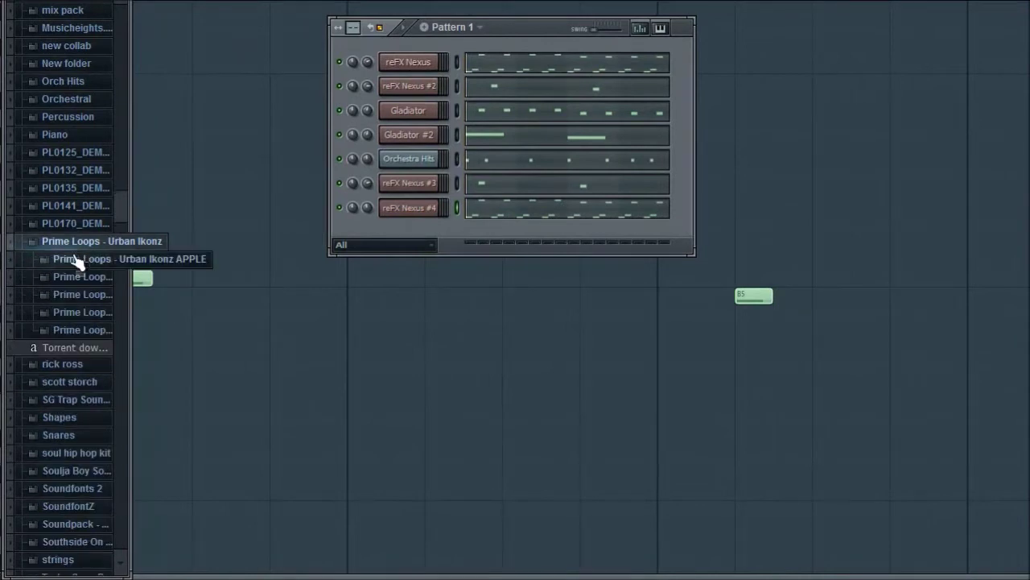
left_click(81, 259)
left_click(88, 278)
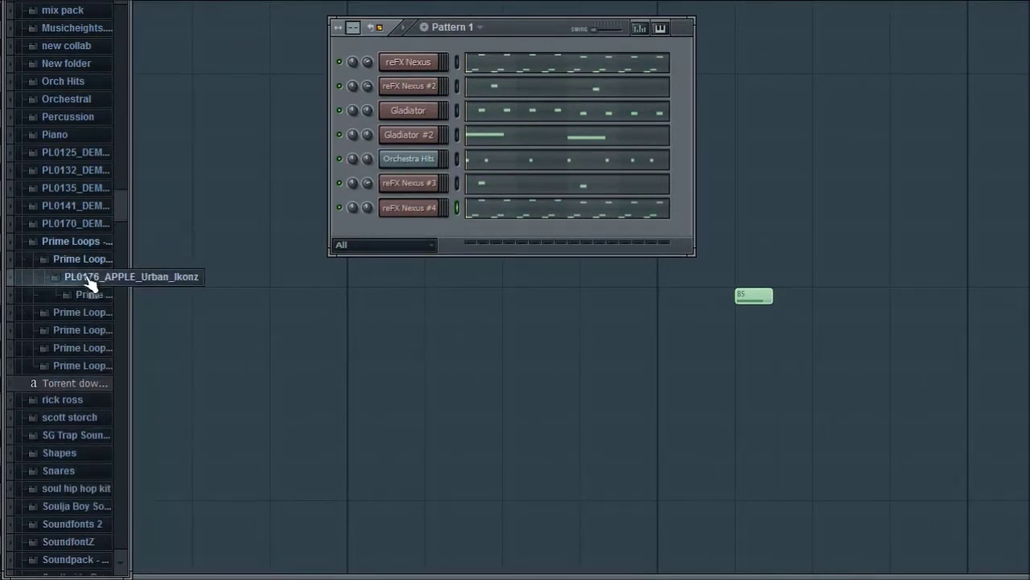
left_click(93, 295)
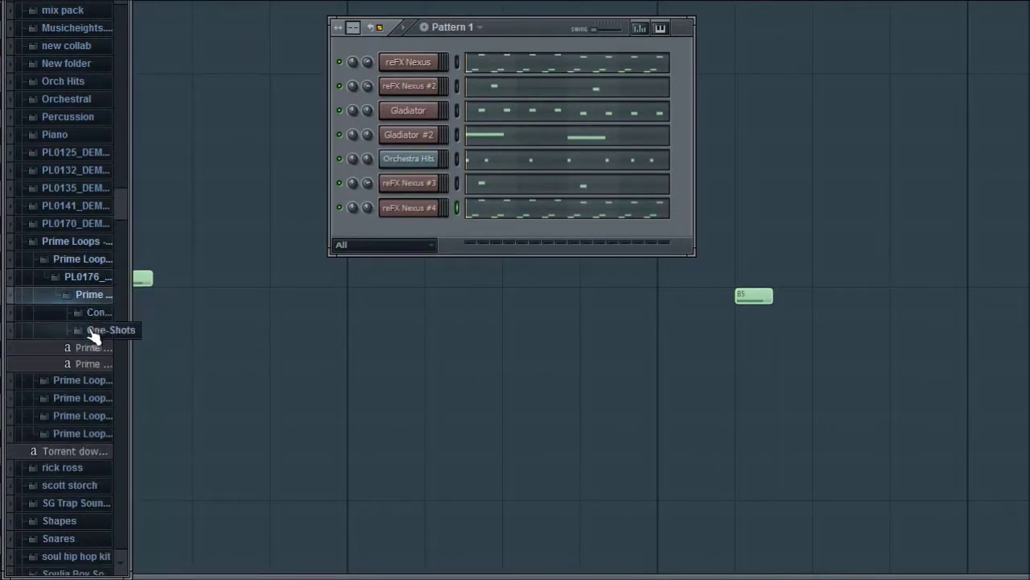
left_click(94, 331)
left_click(95, 350)
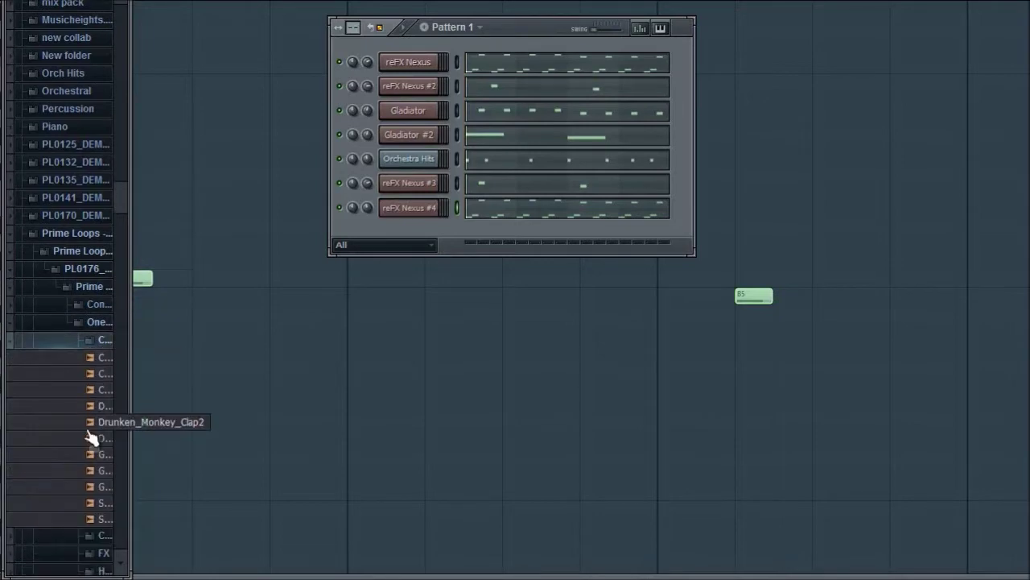
right_click(103, 516)
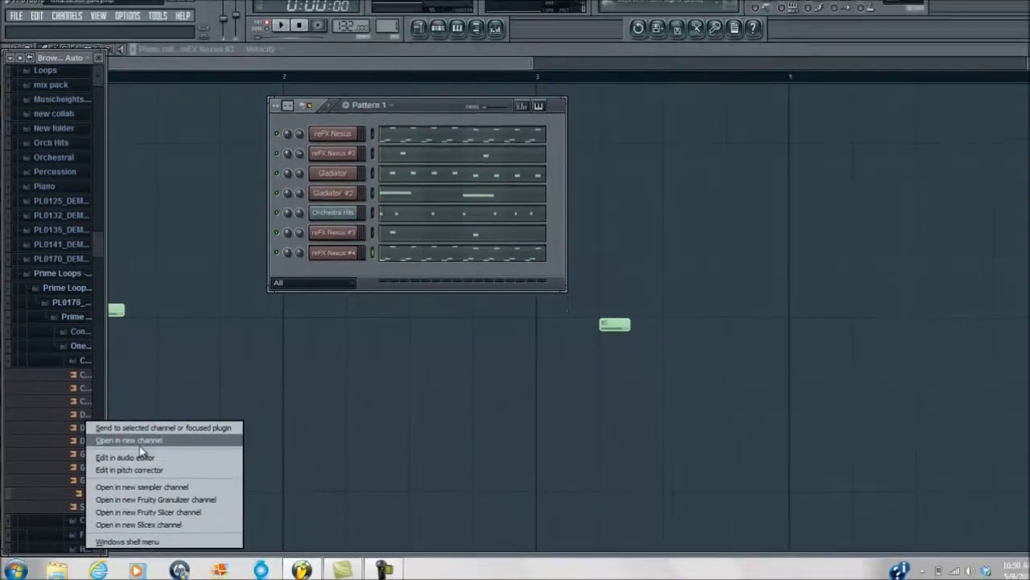
left_click(145, 437)
Step: Load Club_Royal_Crash and Club_Royal_Splash from the pack's Cymbals folder into new channels, and close the channel settings
left_click(83, 364)
left_click(82, 376)
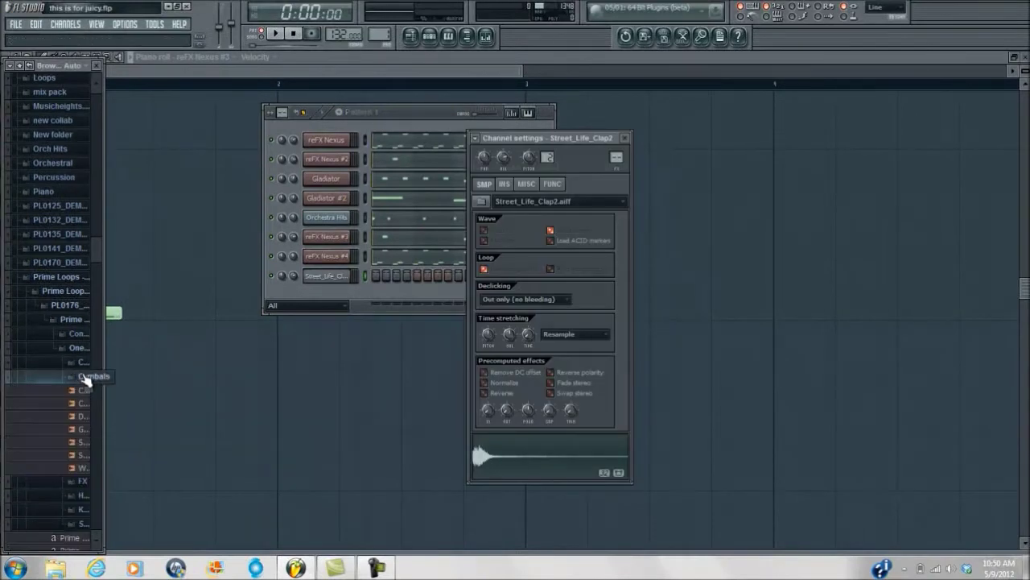
right_click(84, 393)
left_click(113, 405)
right_click(86, 407)
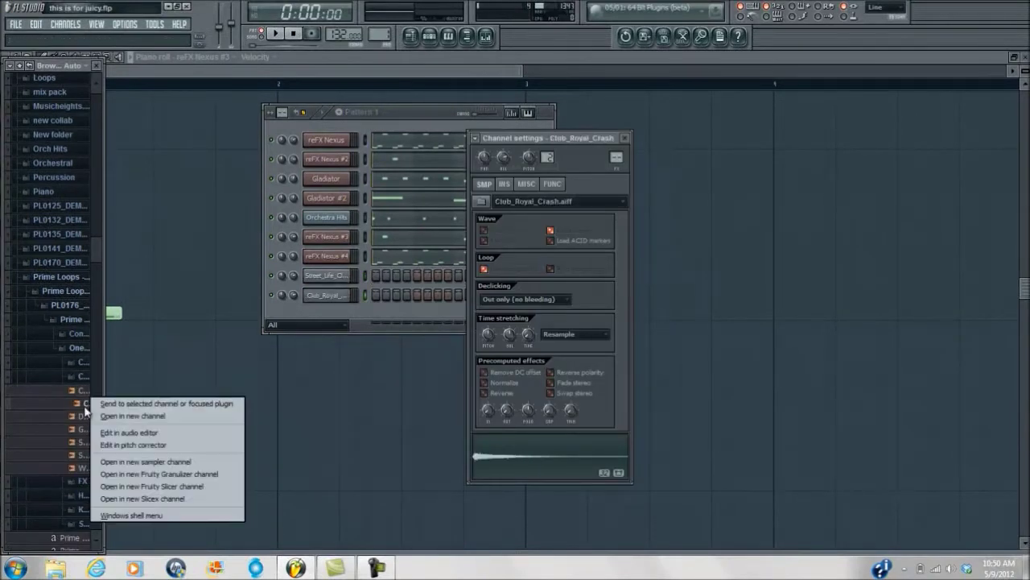
left_click(109, 417)
left_click(72, 378)
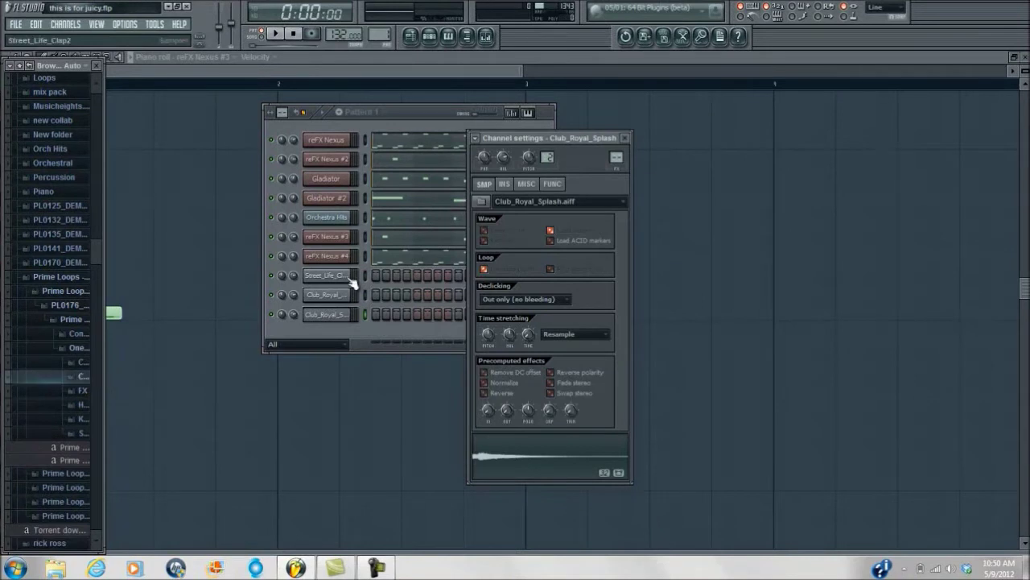
left_click(627, 139)
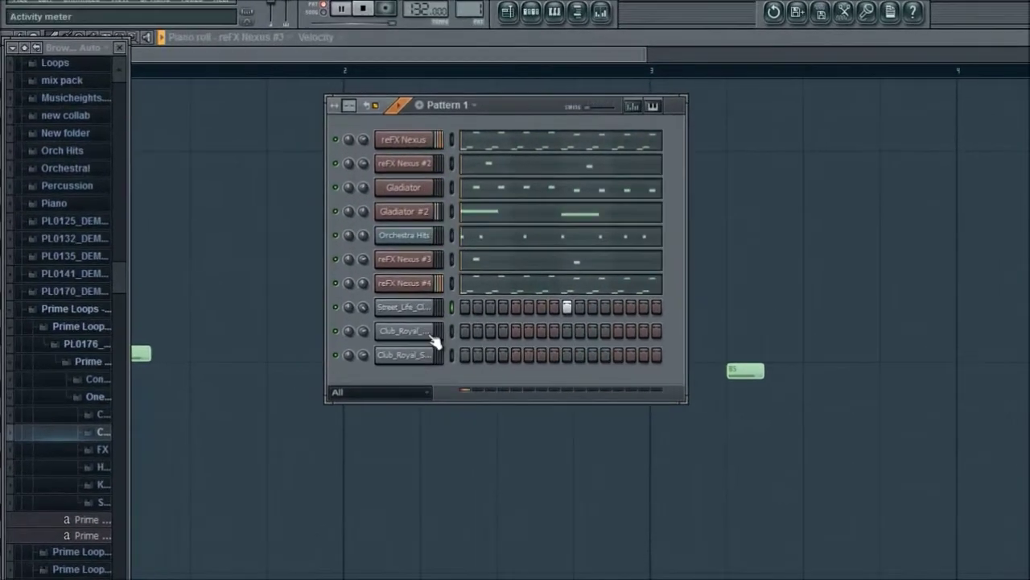
Step: In the piano roll of Club_Royal_Crash, place C5 notes on beats 1, 2.5 and 4 of bars 1 and 3
right_click(352, 295)
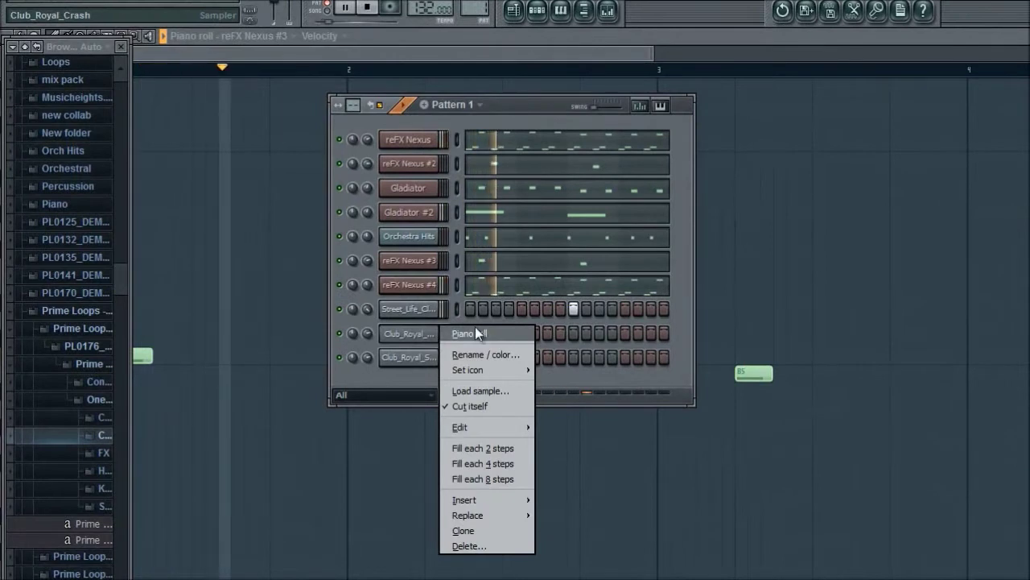
left_click(475, 331)
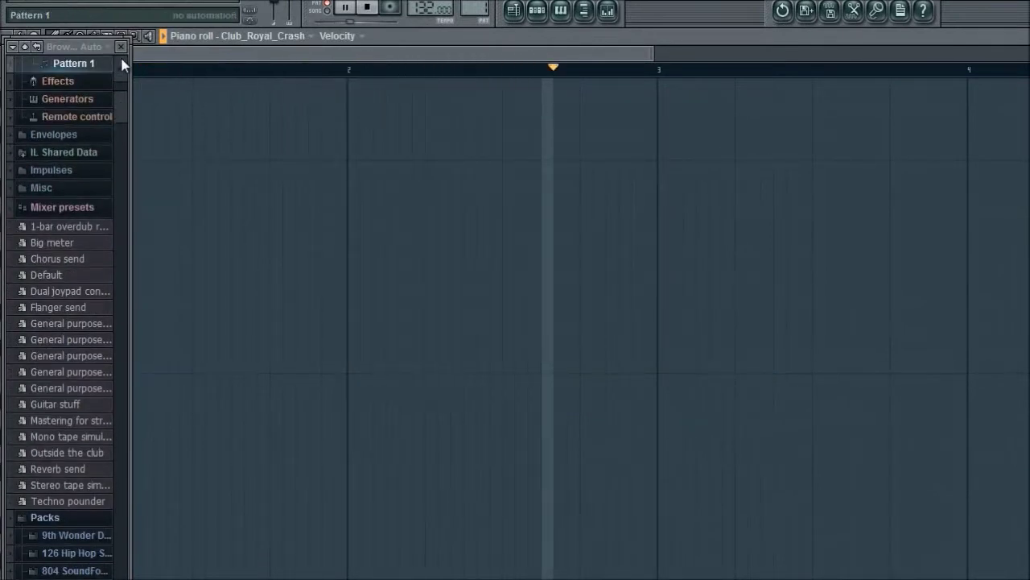
left_click(121, 47)
left_click(49, 367)
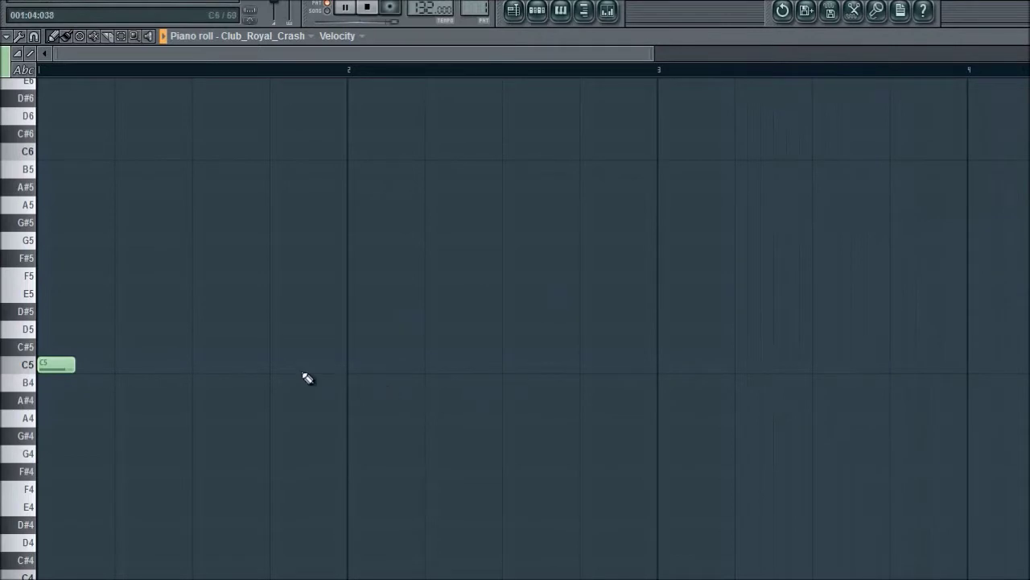
left_click(273, 366)
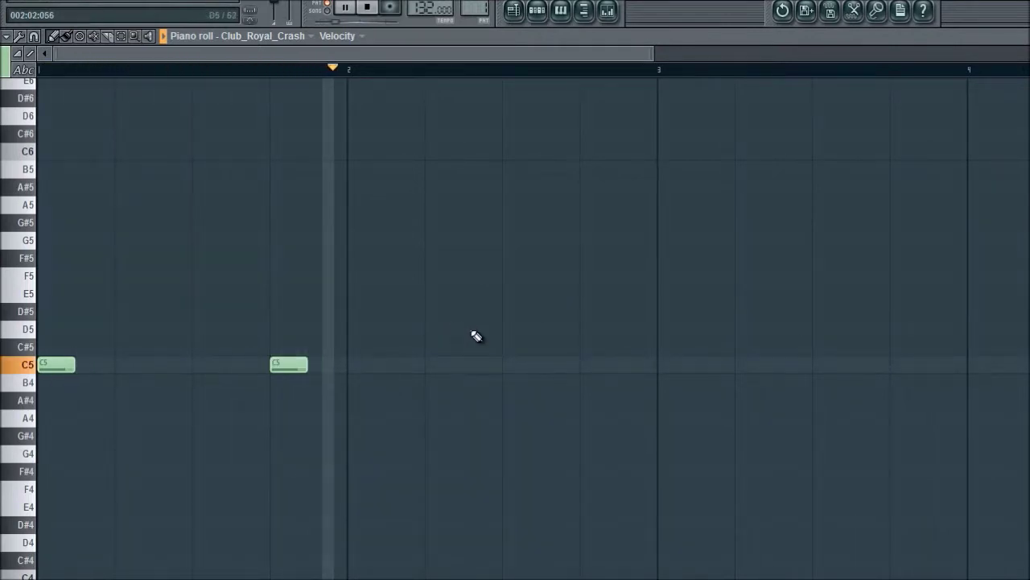
left_click(660, 366)
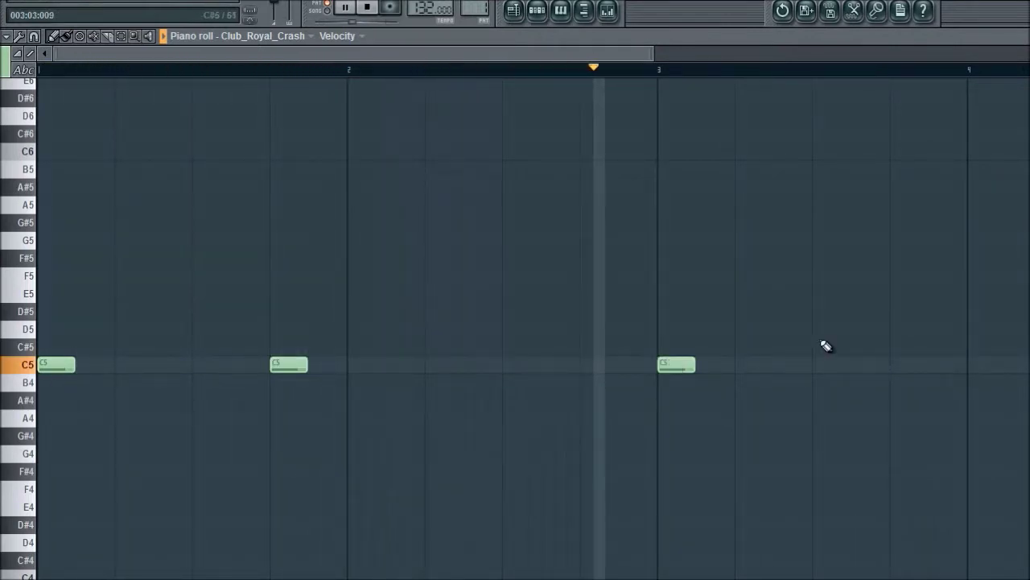
left_click(892, 365)
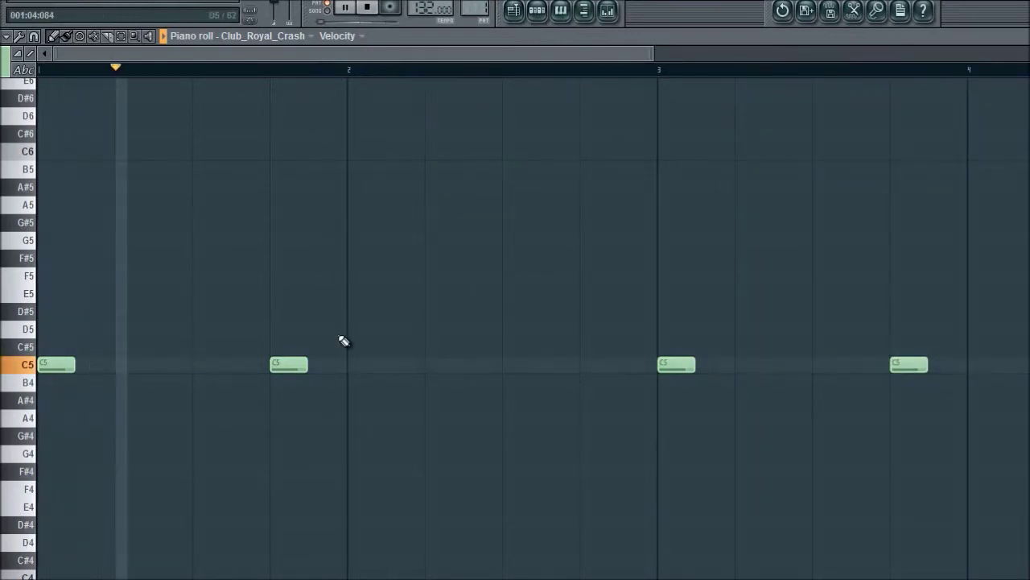
left_click(156, 365)
left_click(775, 365)
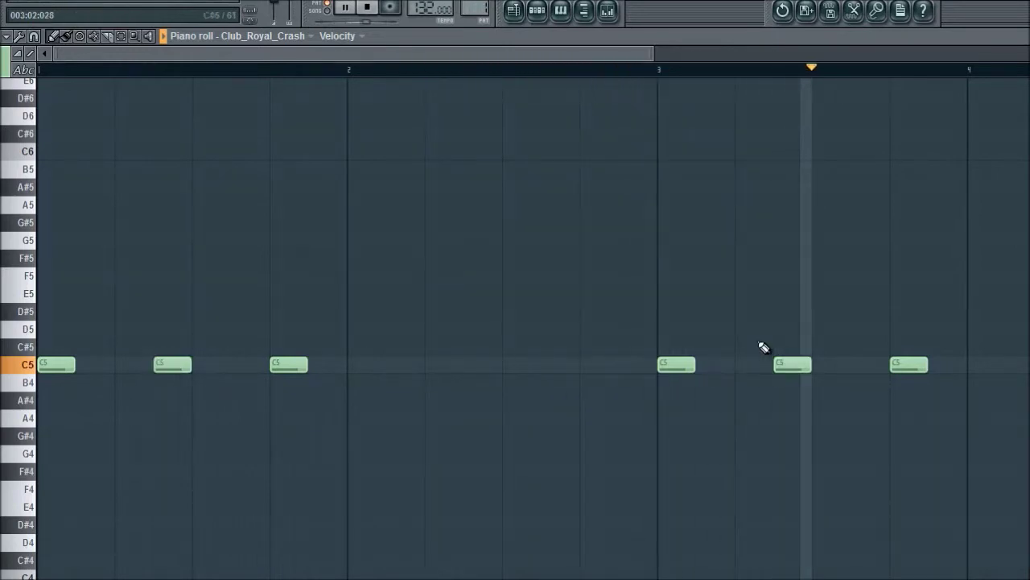
Step: In the piano roll of Club_Royal_Splash, place one note at the start of bar 4 and return to the channel rack
left_click(537, 11)
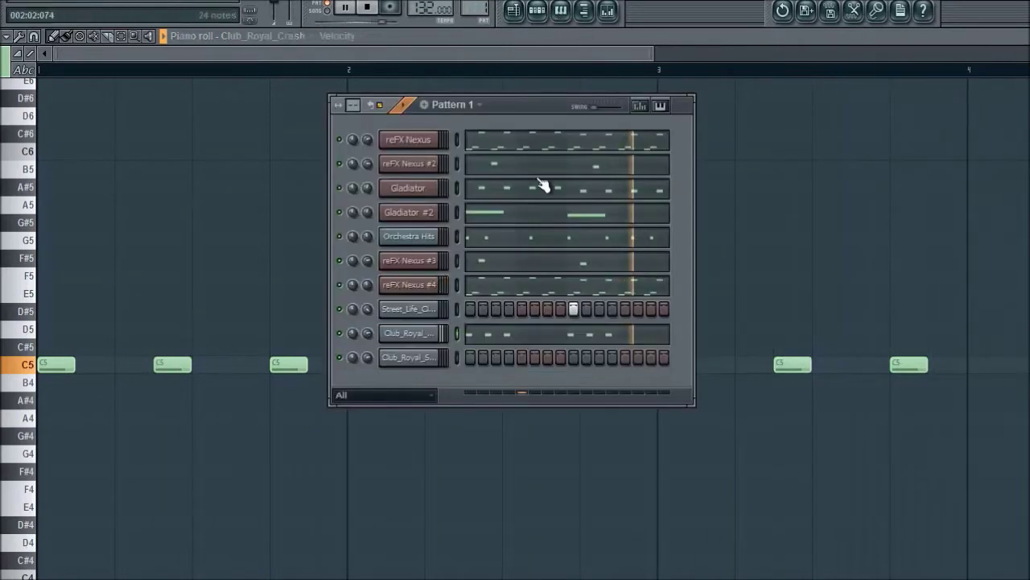
right_click(422, 361)
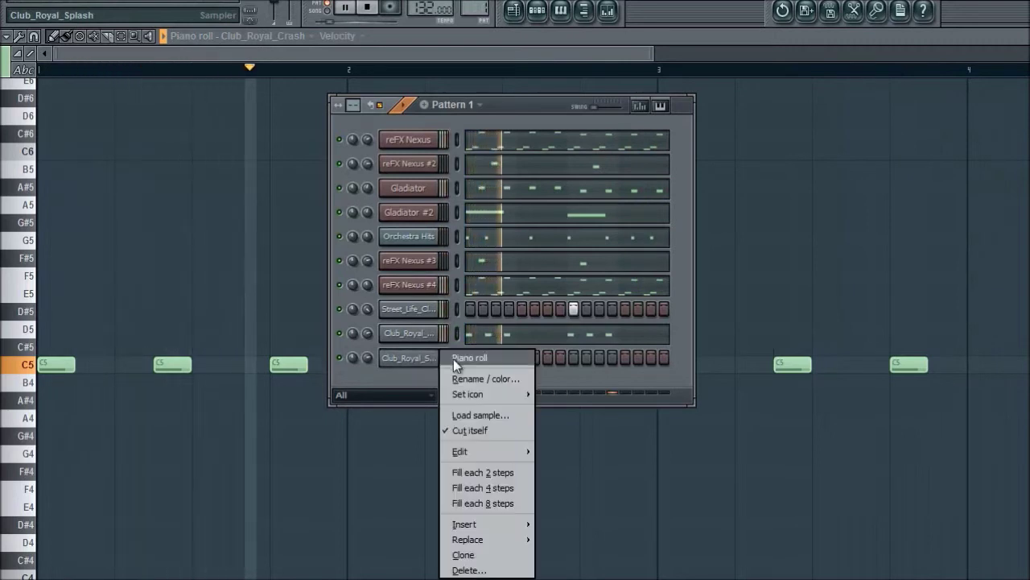
left_click(453, 359)
left_click_drag(299, 53, 531, 55)
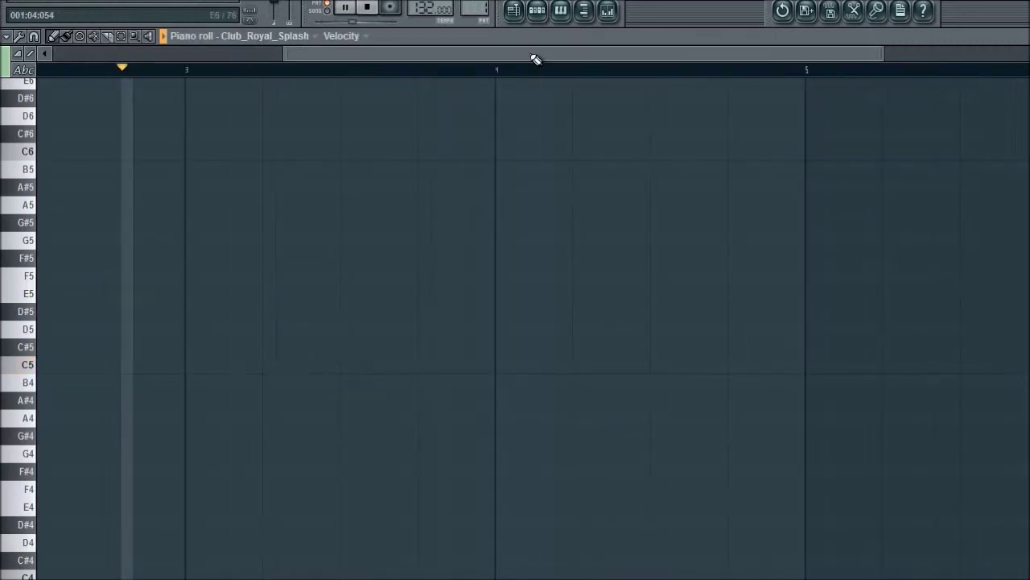
left_click_drag(498, 352, 508, 369)
left_click(537, 9)
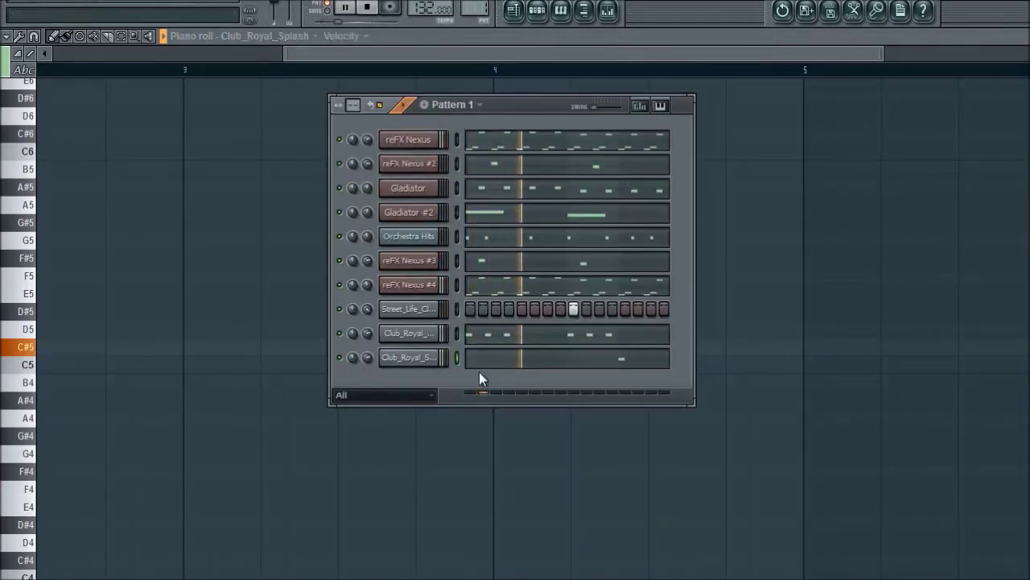
Step: Reopen the sample browser and look for further drum sounds, checking the 1017 BrickSquad hi-hats folder and the packs below it
left_click(585, 10)
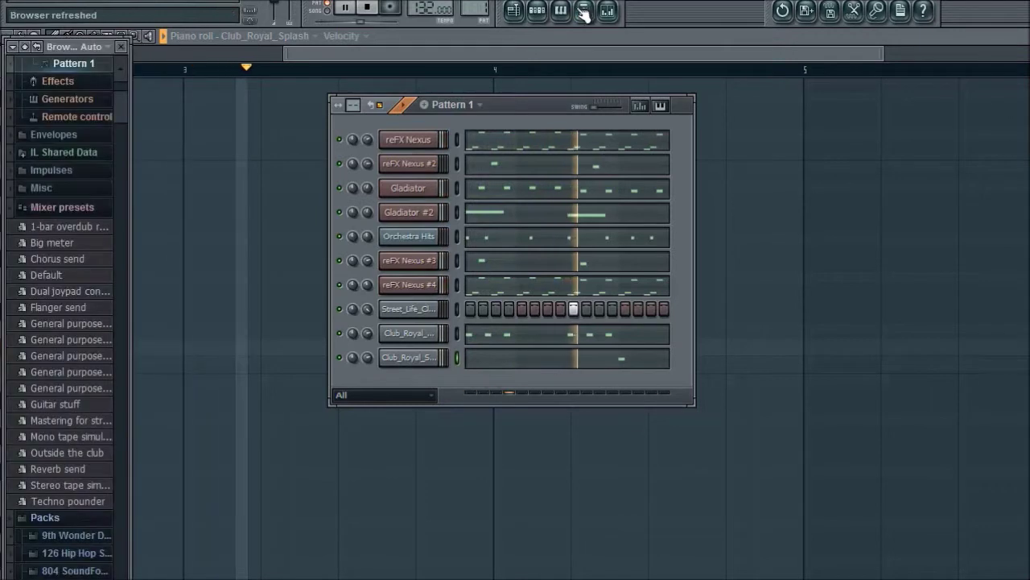
scroll(97, 278, "down", 8)
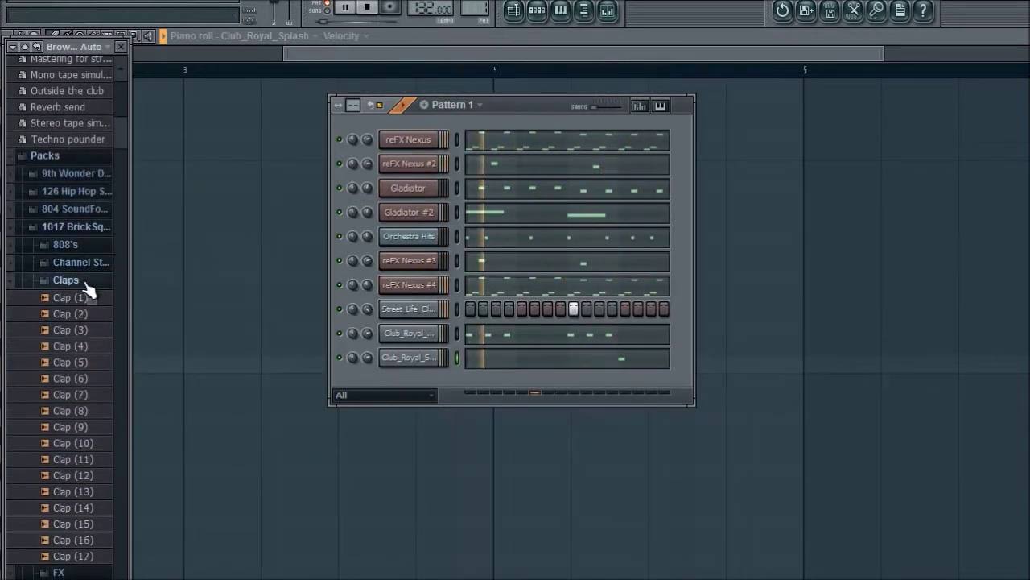
left_click(66, 281)
left_click(72, 319)
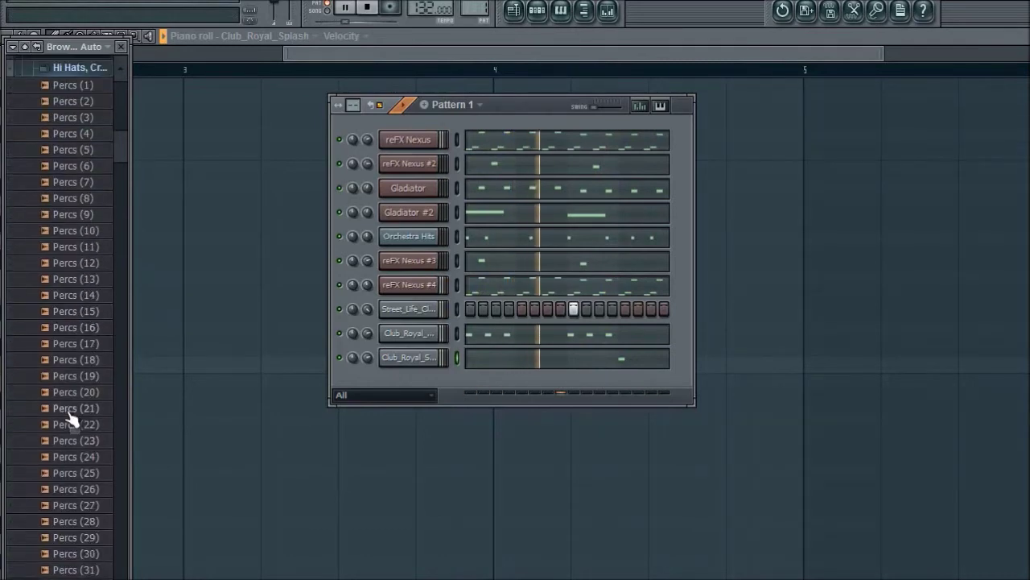
scroll(71, 442, "down", 3)
scroll(71, 442, "up", 4)
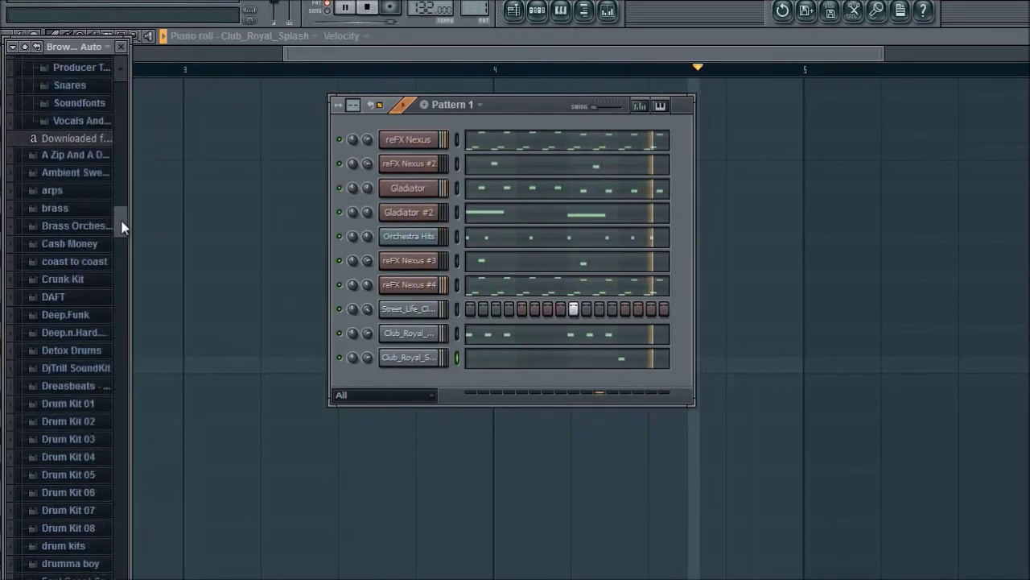
left_click_drag(122, 228, 122, 281)
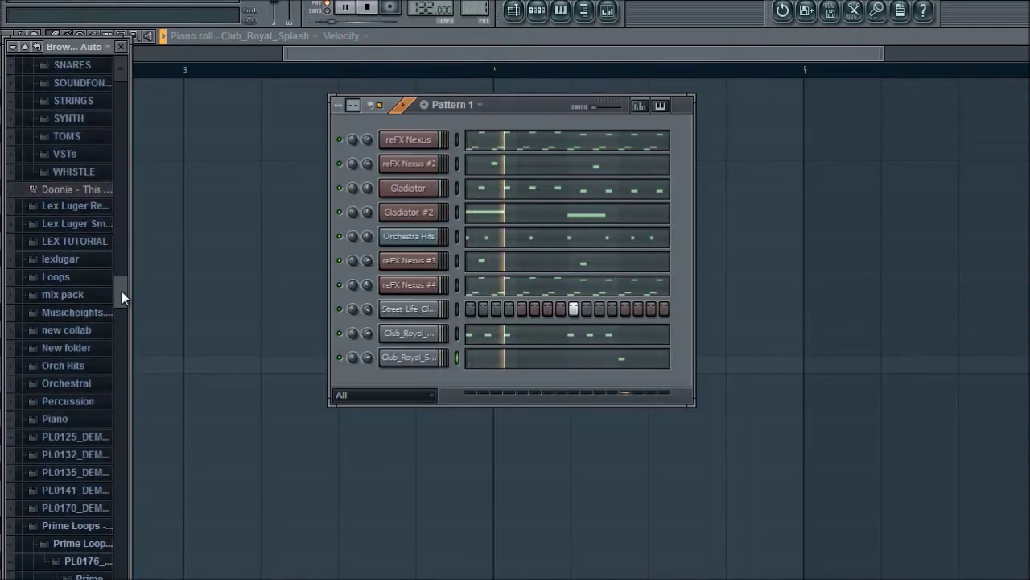
mouse_move(122, 335)
left_mouse_down()
mouse_move(121, 344)
mouse_move(120, 298)
mouse_move(120, 334)
left_mouse_up()
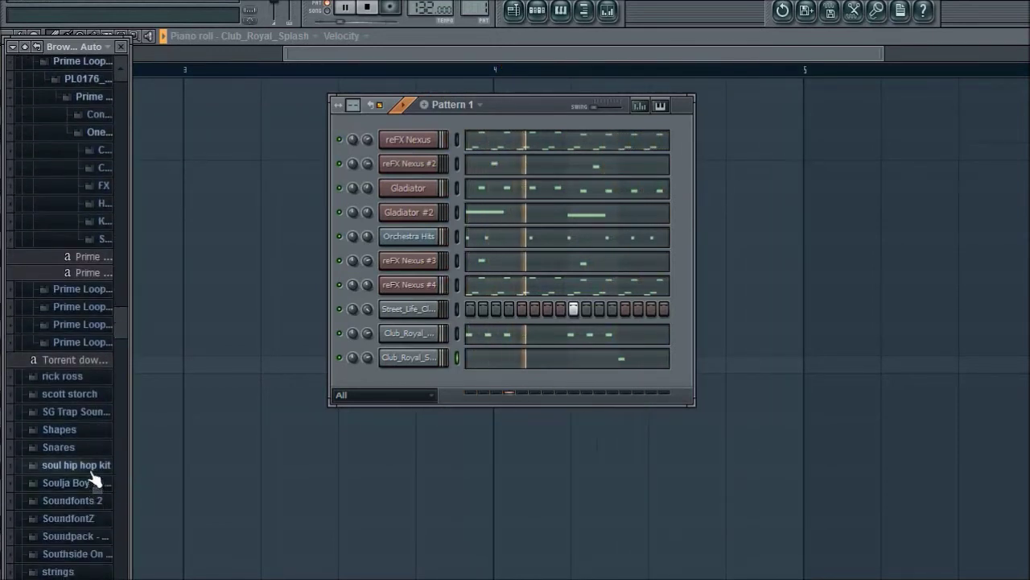
Step: Load vybe809SingleKick from the Soulja project folder inside the Southside pack's flps folder into a new channel
left_click(87, 555)
left_click(66, 480)
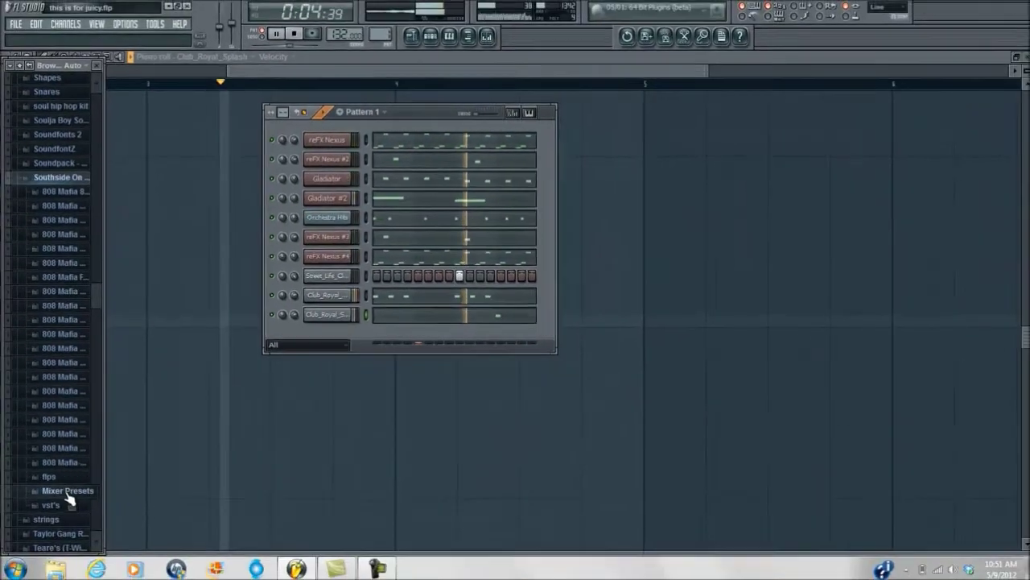
left_click(79, 463)
right_click(75, 481)
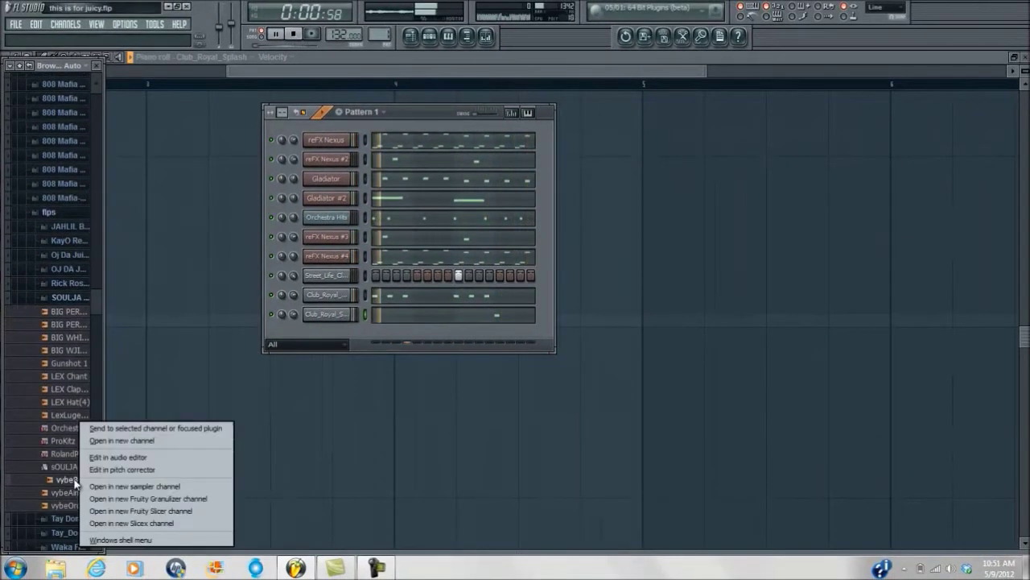
left_click(120, 441)
Step: Load Hustle Squad 808s (29) from the KayO project folder into a new channel
left_click(78, 228)
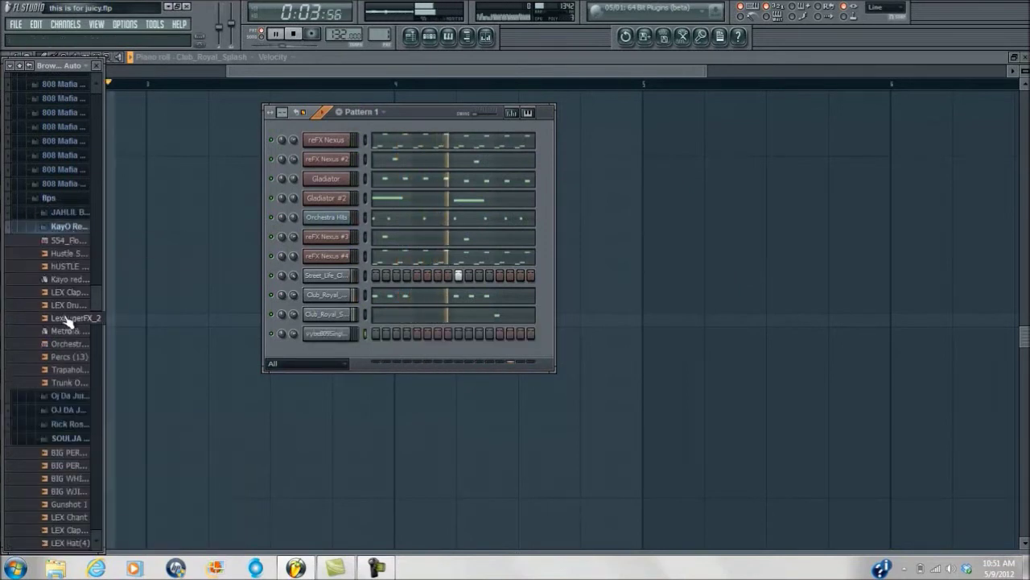
right_click(78, 256)
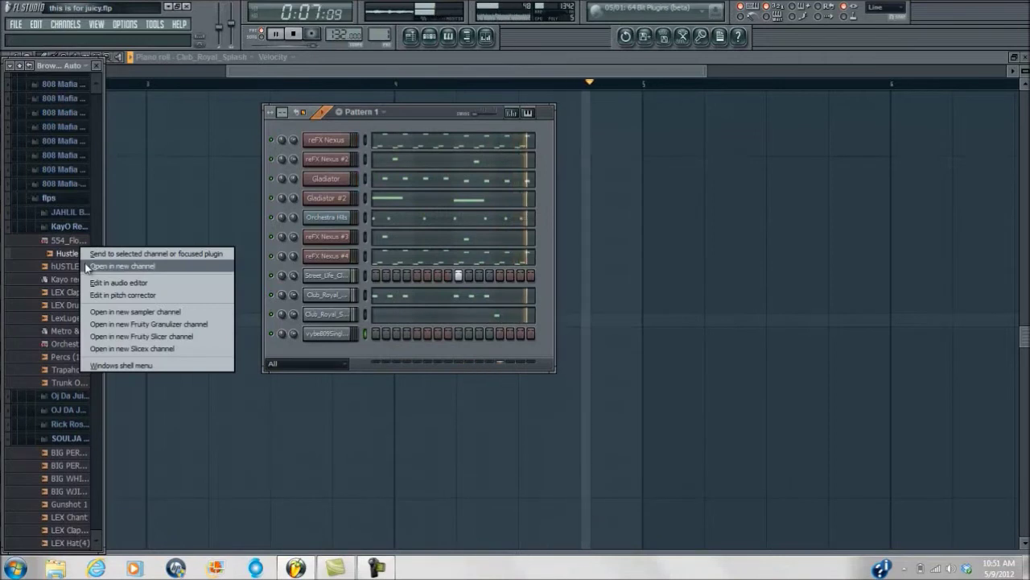
left_click(121, 267)
Step: Load LEX Chant and Perc (3) into new channels, with chant hits on steps 5 and 13 and a percussion hit on step 5
scroll(83, 317, "down", 10)
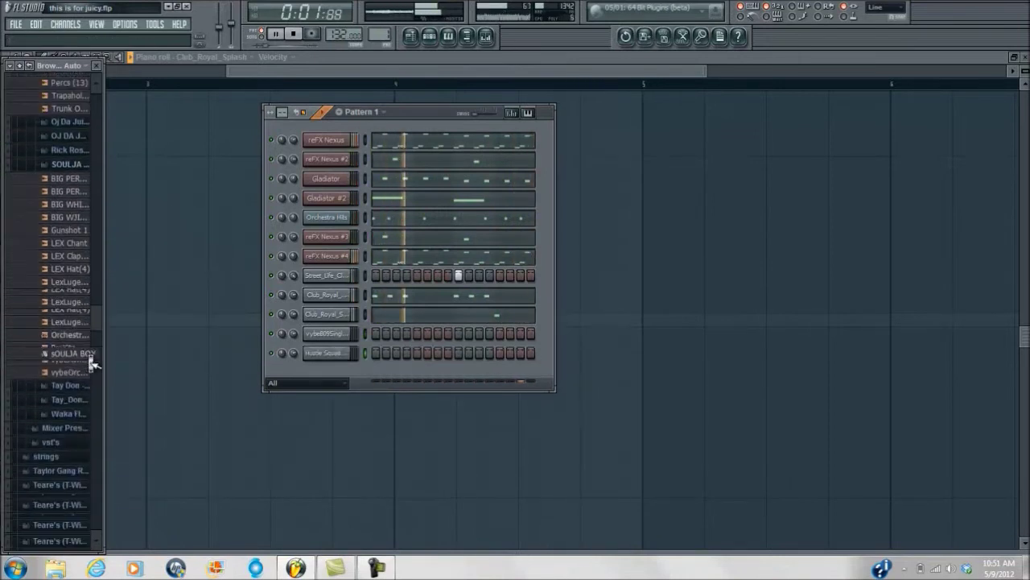
scroll(83, 363, "down", 8)
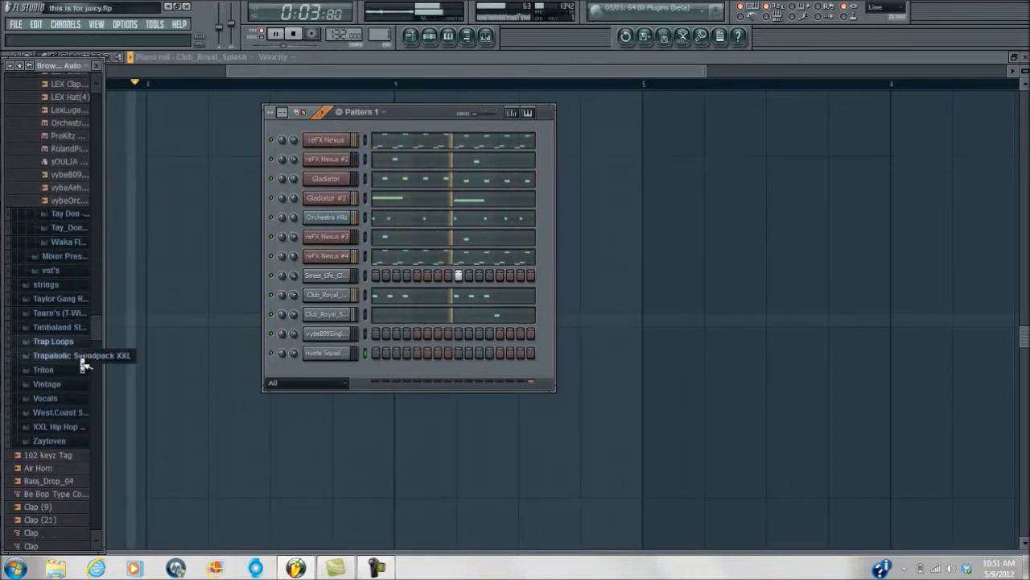
scroll(83, 364, "down", 3)
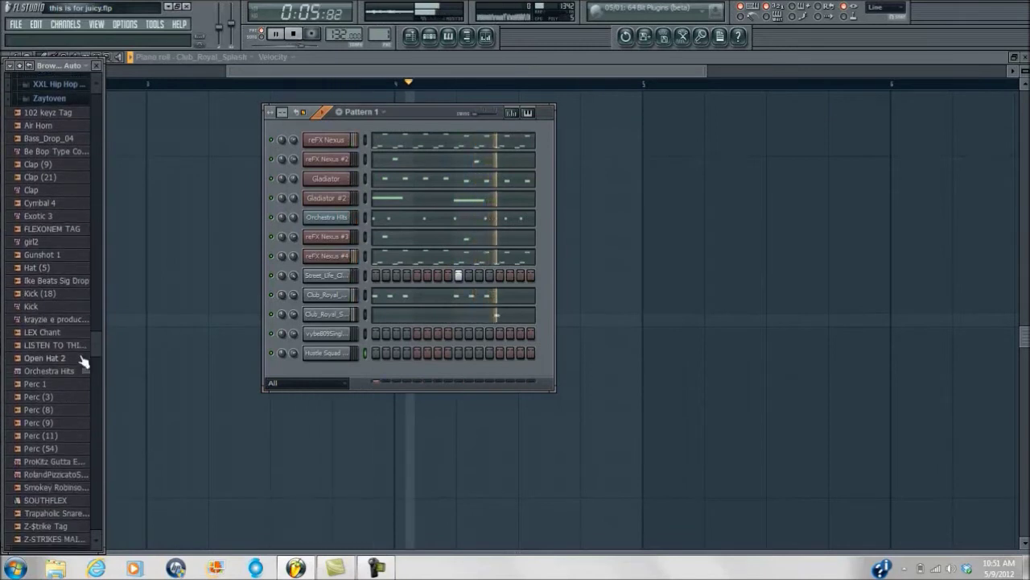
right_click(67, 335)
left_click(80, 346)
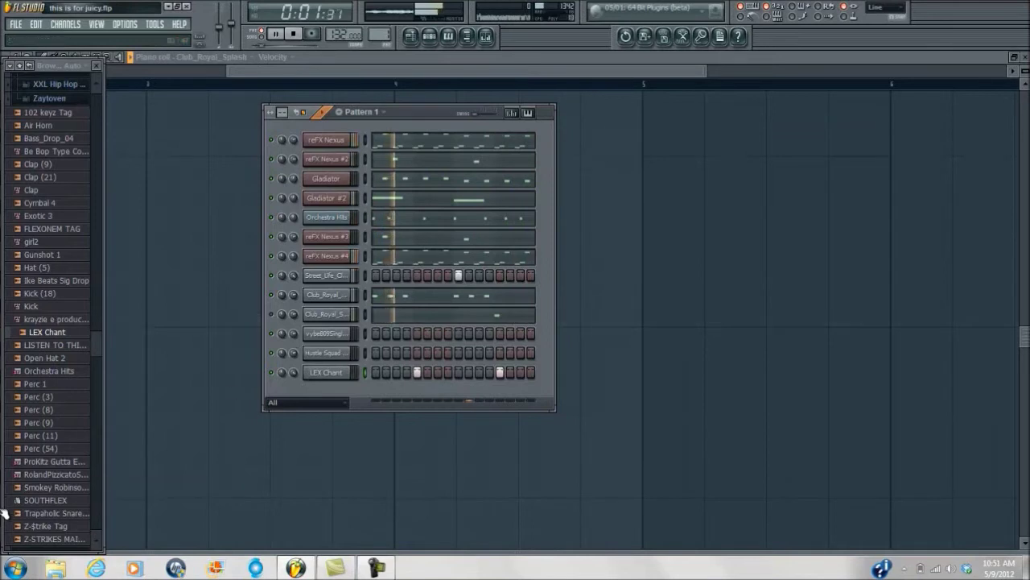
right_click(44, 397)
left_click(92, 407)
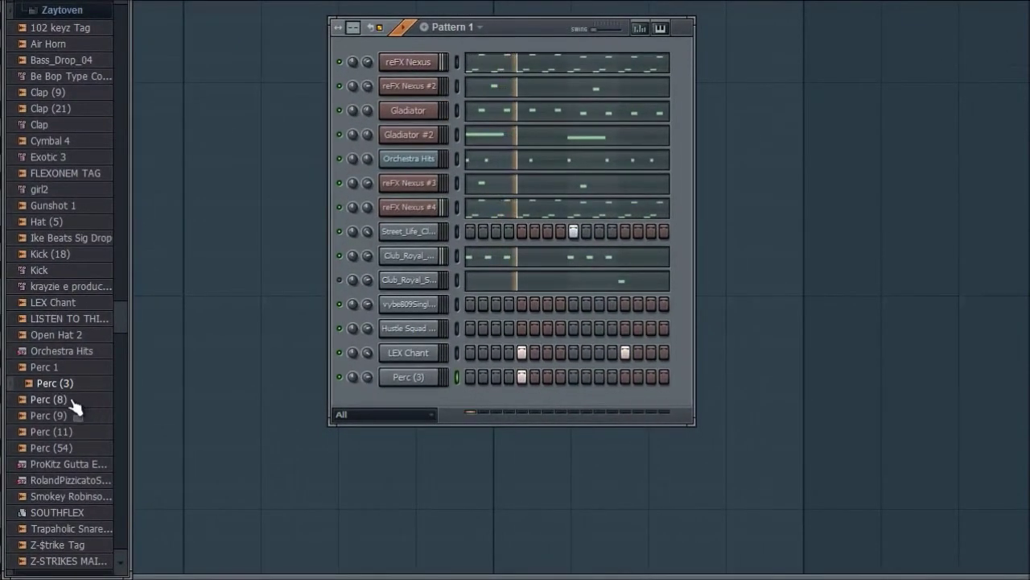
Step: Load Triangle_Open from the Lex Luger folder containing LexLugerSnare into a new channel and set its hits on steps 5 and 13
scroll(63, 381, "up", 15)
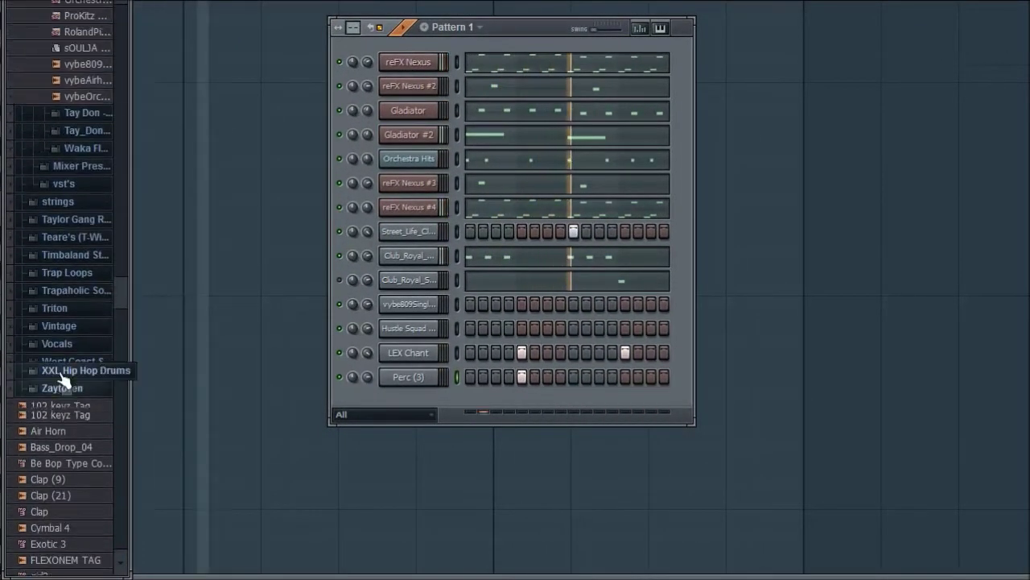
scroll(63, 385, "up", 20)
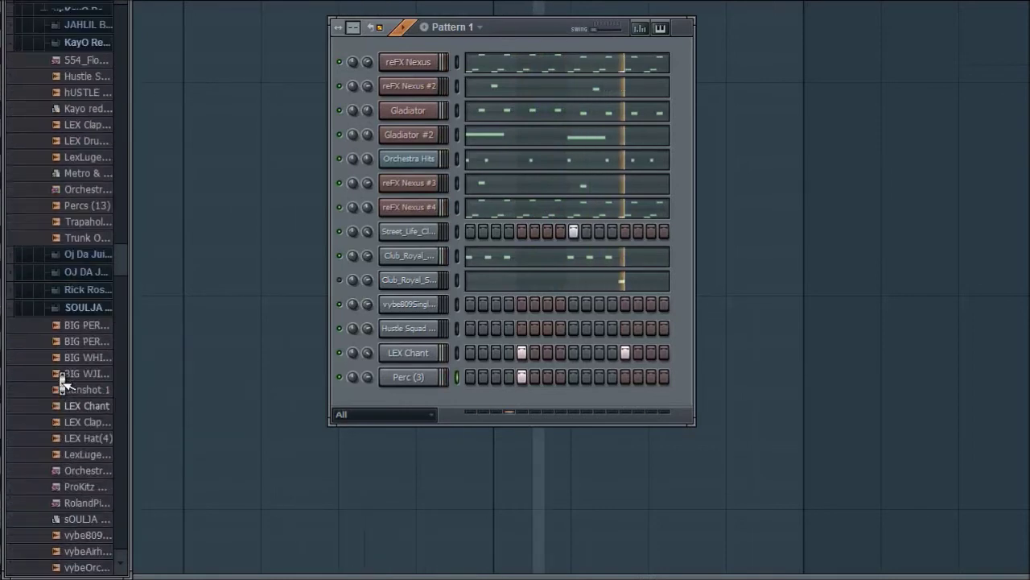
scroll(63, 383, "up", 20)
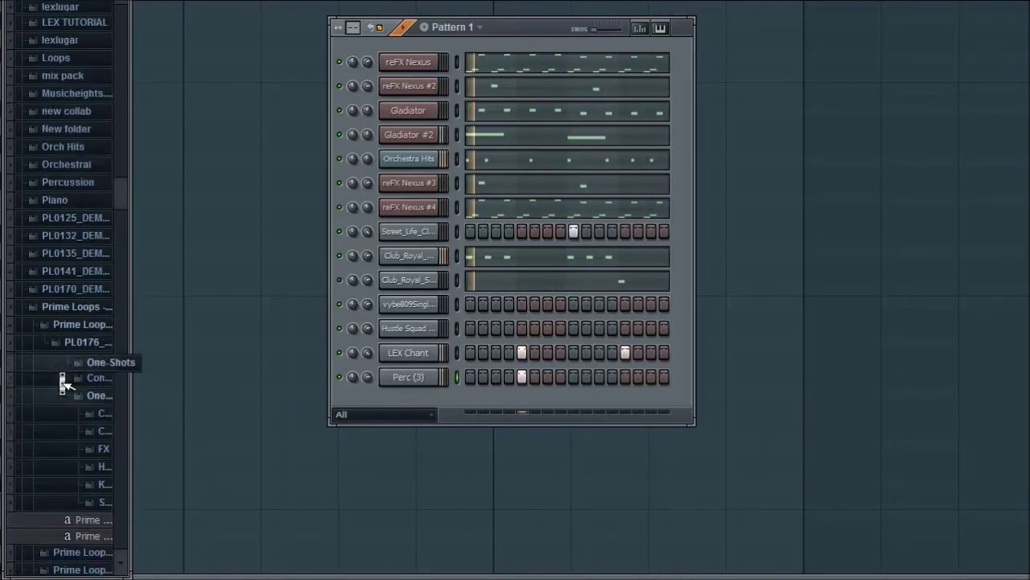
scroll(64, 380, "up", 10)
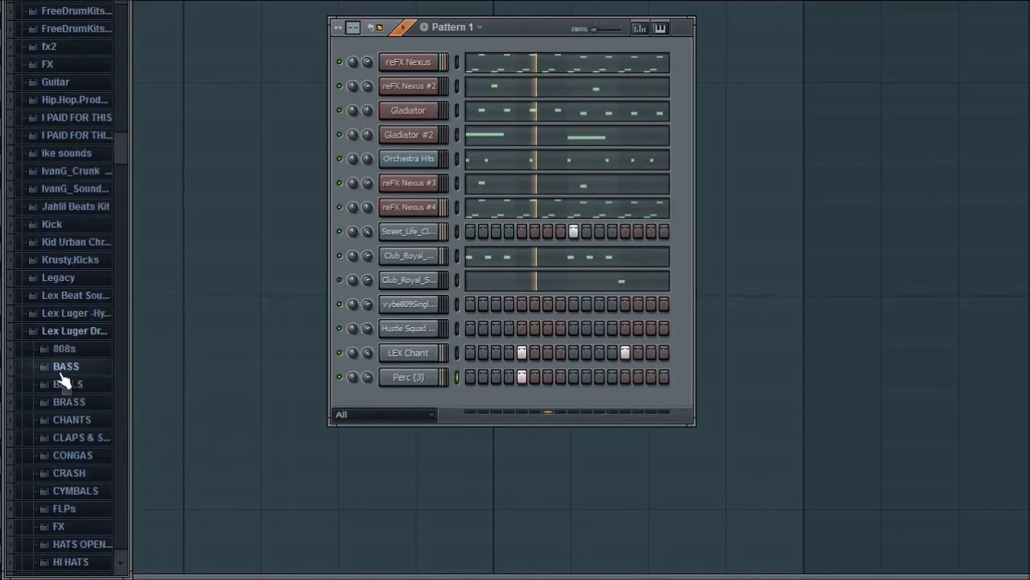
left_click(77, 333)
left_click(73, 350)
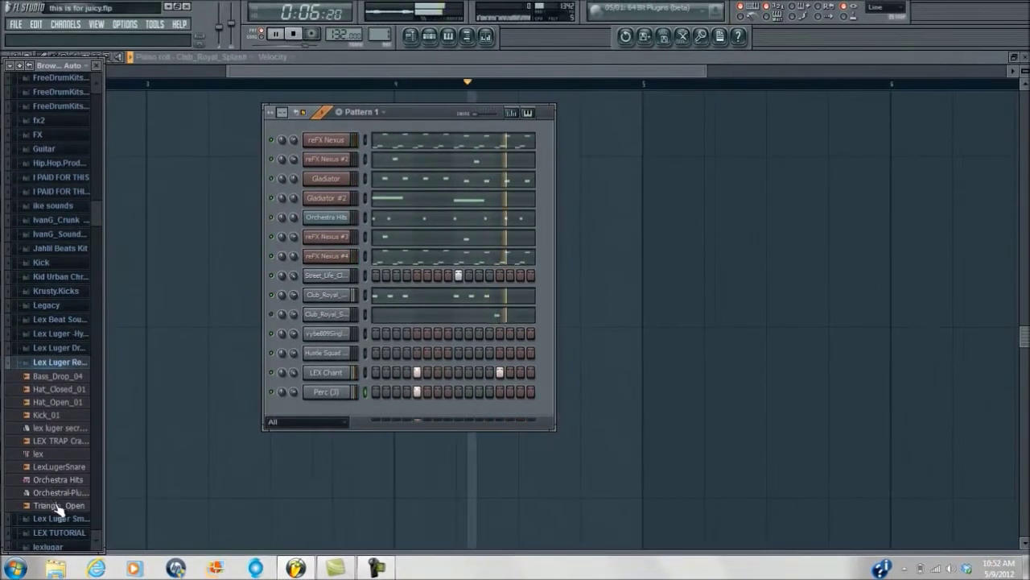
right_click(59, 510)
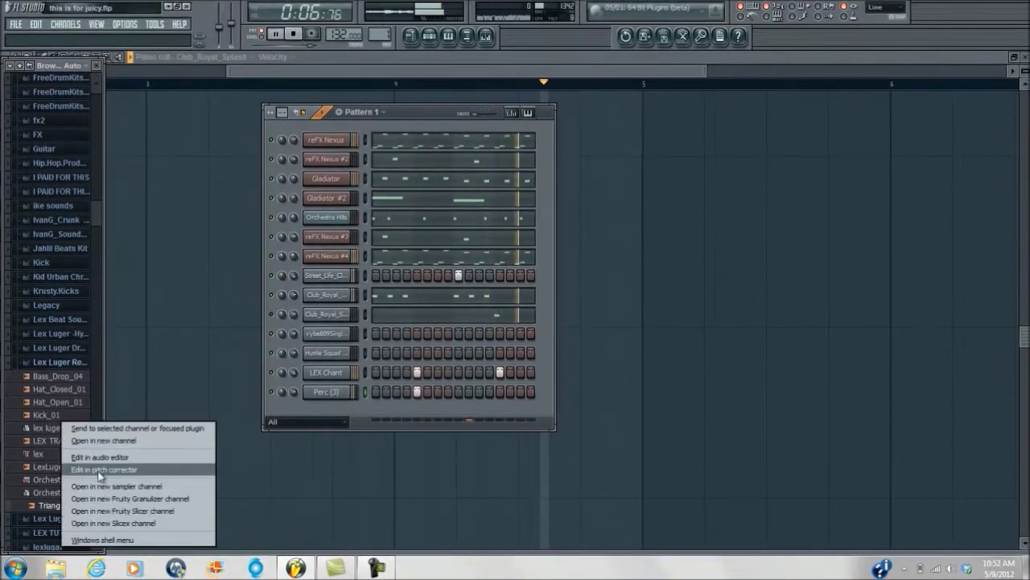
left_click(186, 440)
left_click(500, 410)
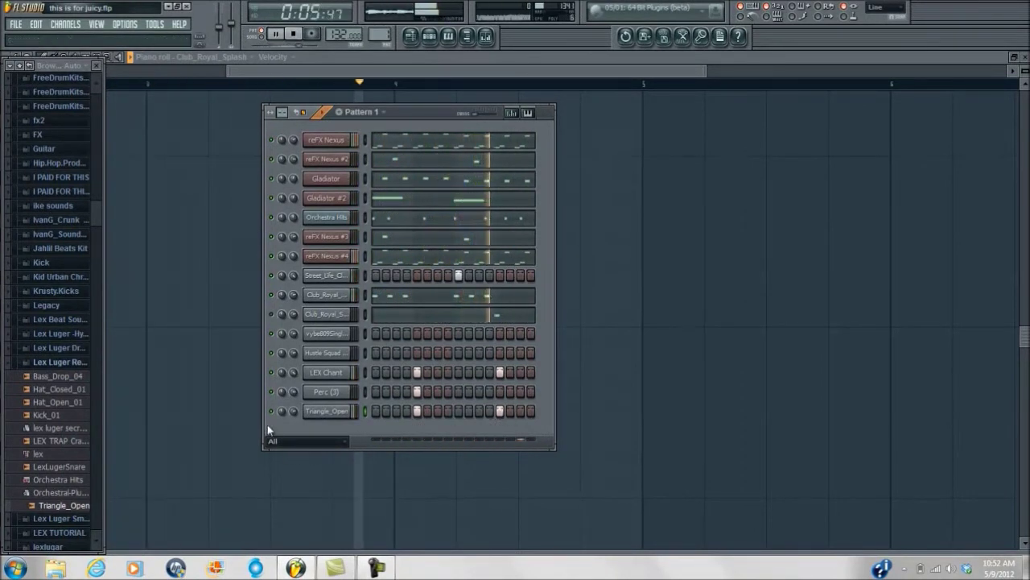
Step: In the piano roll of vybe809SingleKick, place C5 notes on beats 1, 2.5 and 4 of bar 1
right_click(343, 338)
left_click(367, 335)
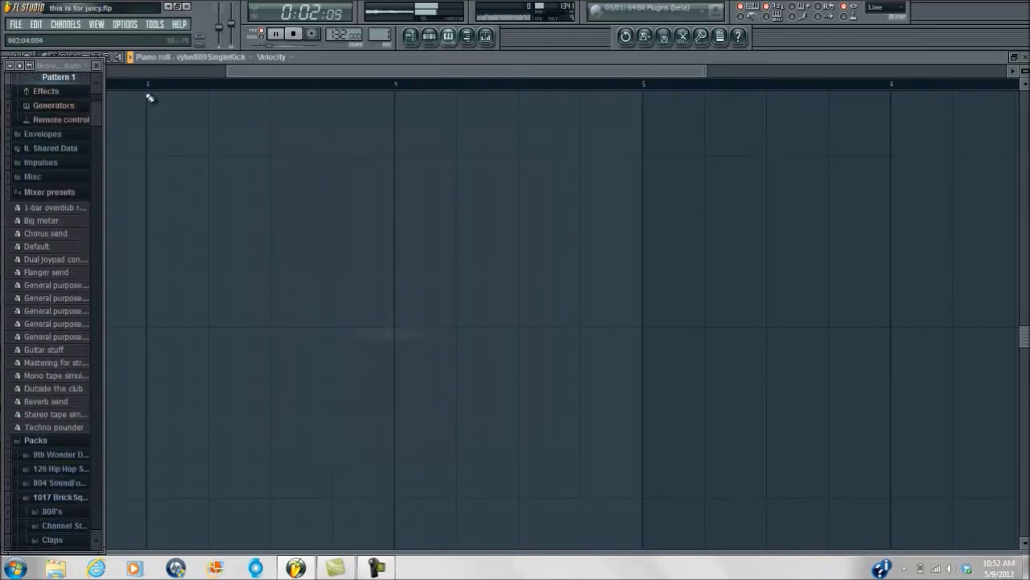
left_click(96, 67)
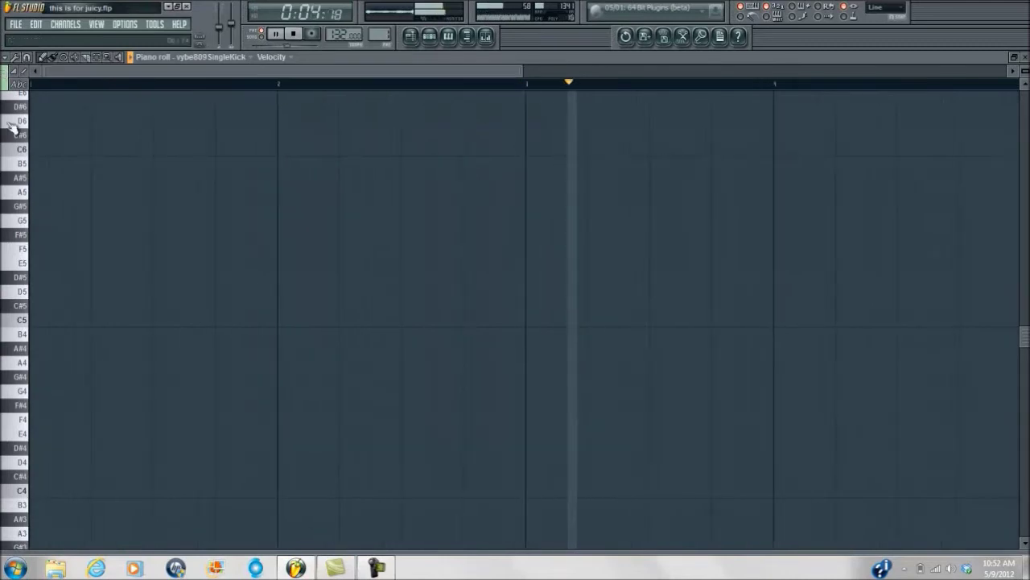
left_click(40, 319)
left_click(125, 319)
left_click(219, 321)
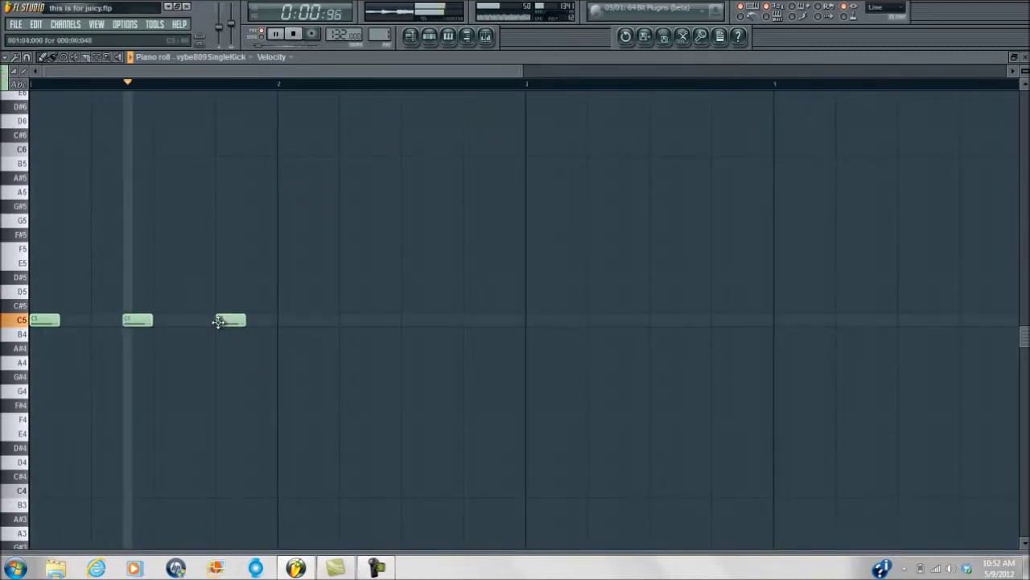
Step: In bar 2 of the kick, place three short C5 notes a sixteenth apart from beat 1, plus full notes on beats 2.5 and 4
left_click(283, 320)
right_click(299, 319)
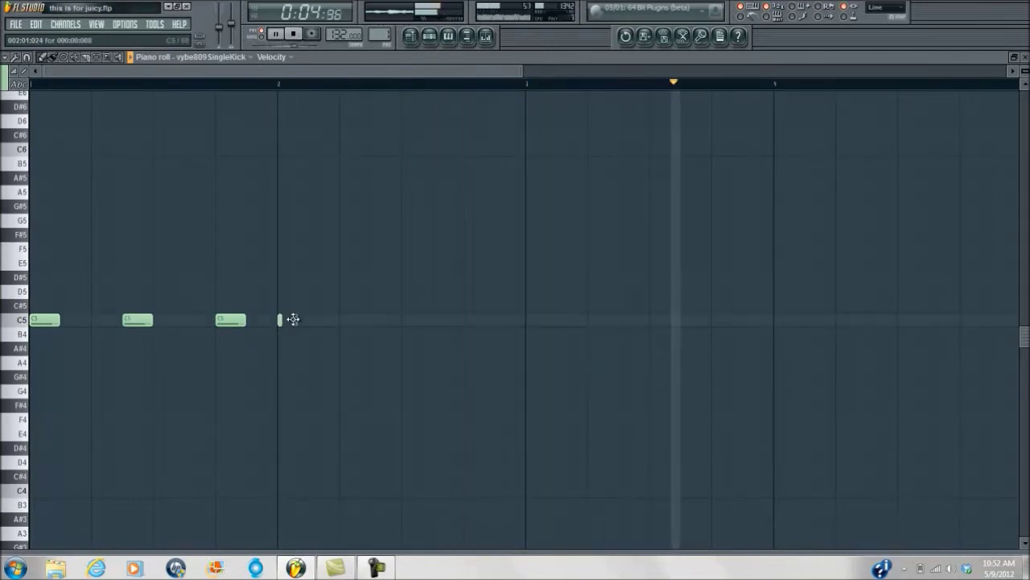
left_click(295, 320)
left_click(309, 321)
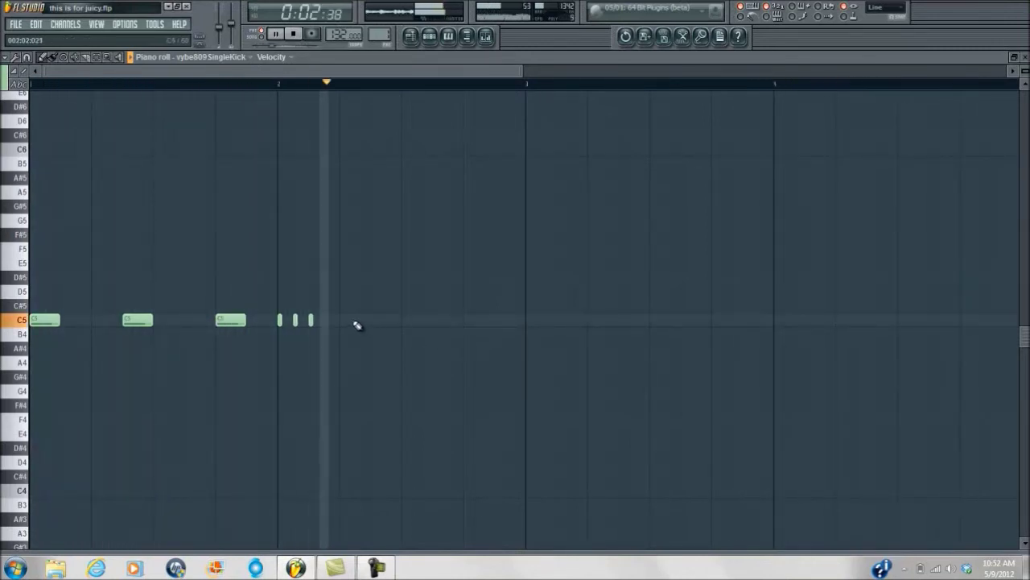
left_click(385, 321)
left_click(467, 319)
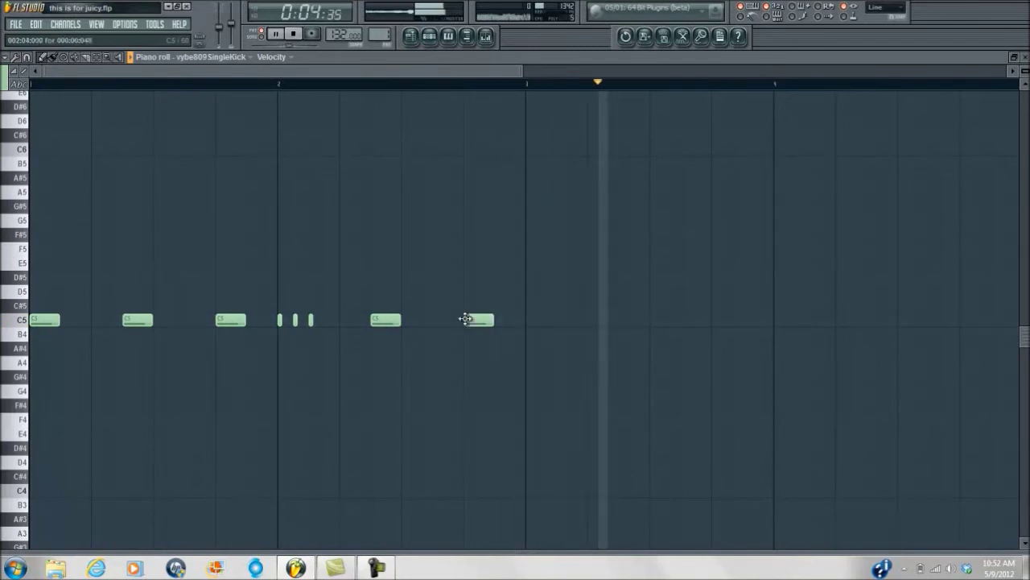
Step: Add C5 kick notes on beats 1, 2.5 and 4 of bar 3 and on beats 1, 1.5, 2.5 and 4 of bar 4
left_click(544, 319)
left_click(630, 320)
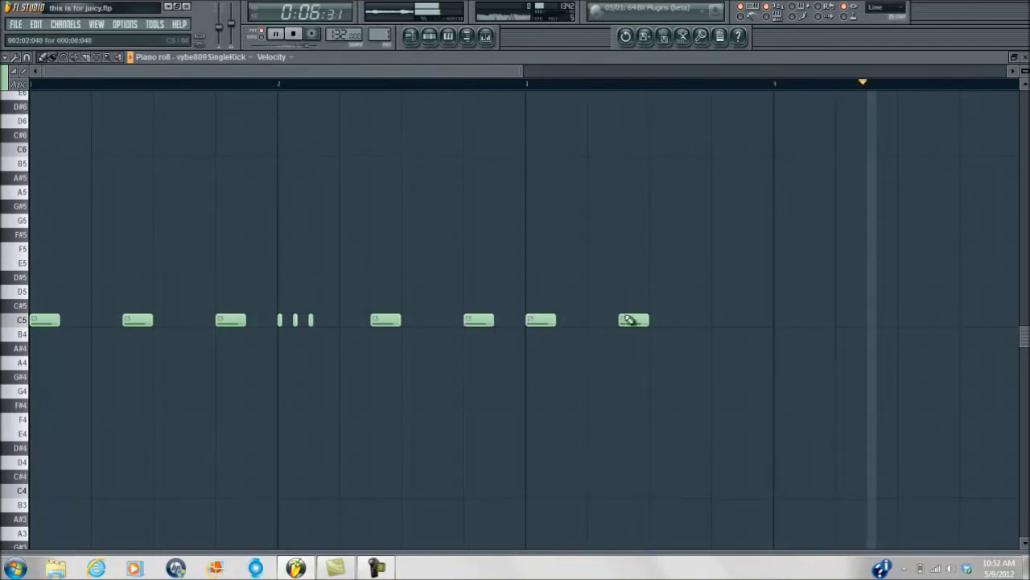
left_click(713, 319)
left_click(783, 321)
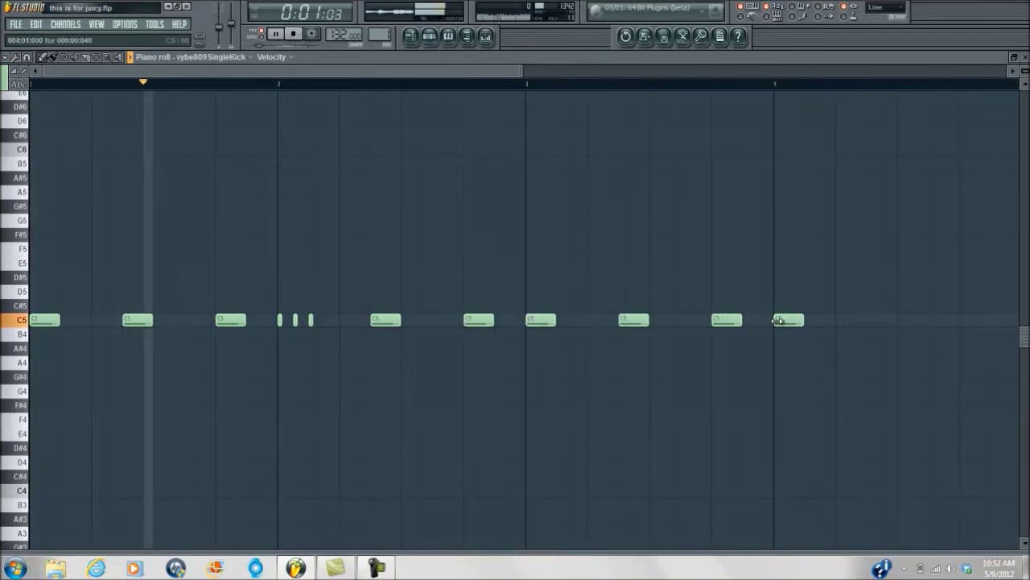
left_click(810, 319)
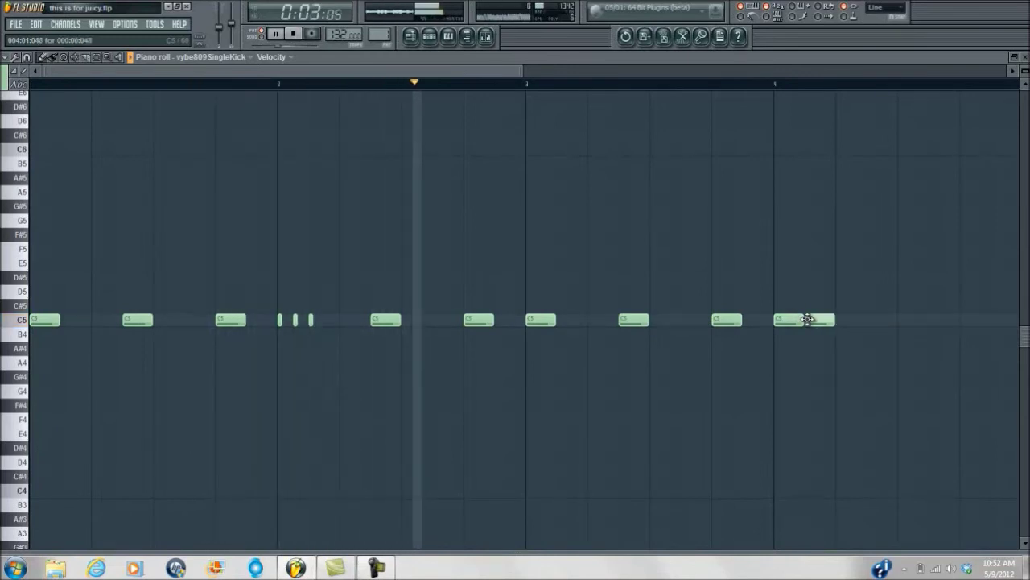
left_click_drag(476, 71, 626, 76)
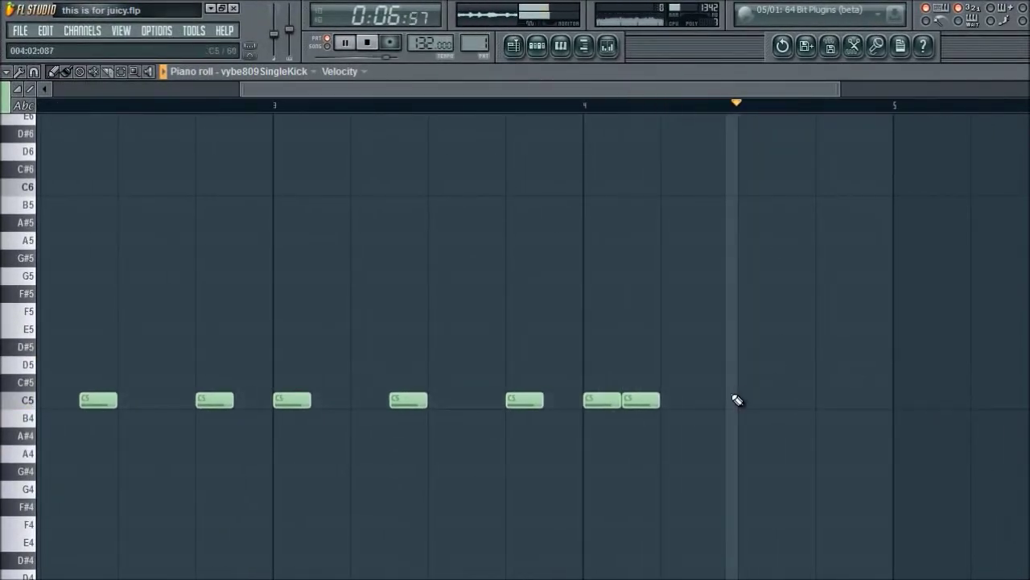
left_click(713, 400)
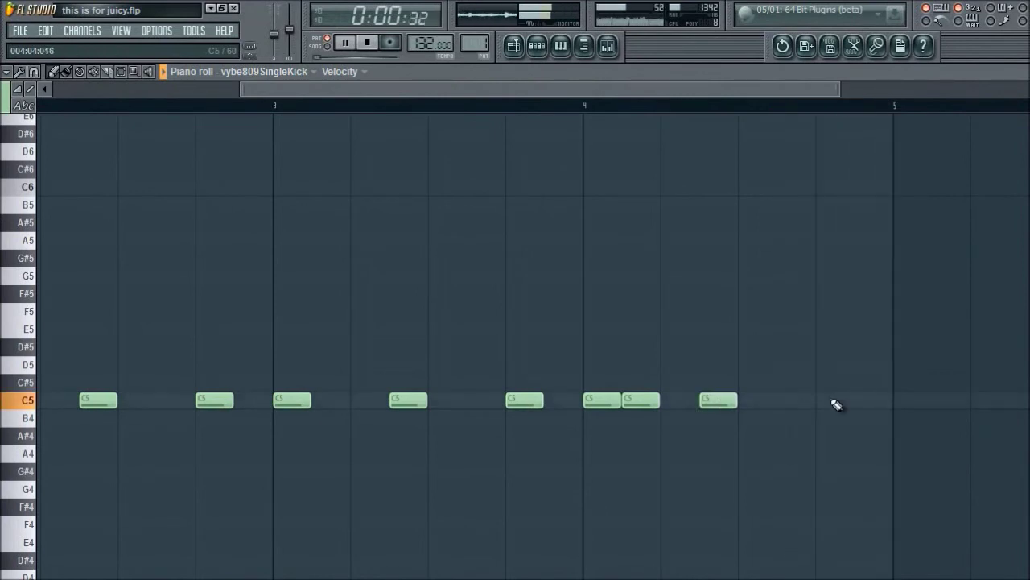
Step: In the piano roll of Hustle Squad 808s (29), place G4 notes on beats 1, 2.5 and 4 of bars 1 and 2
left_click(536, 48)
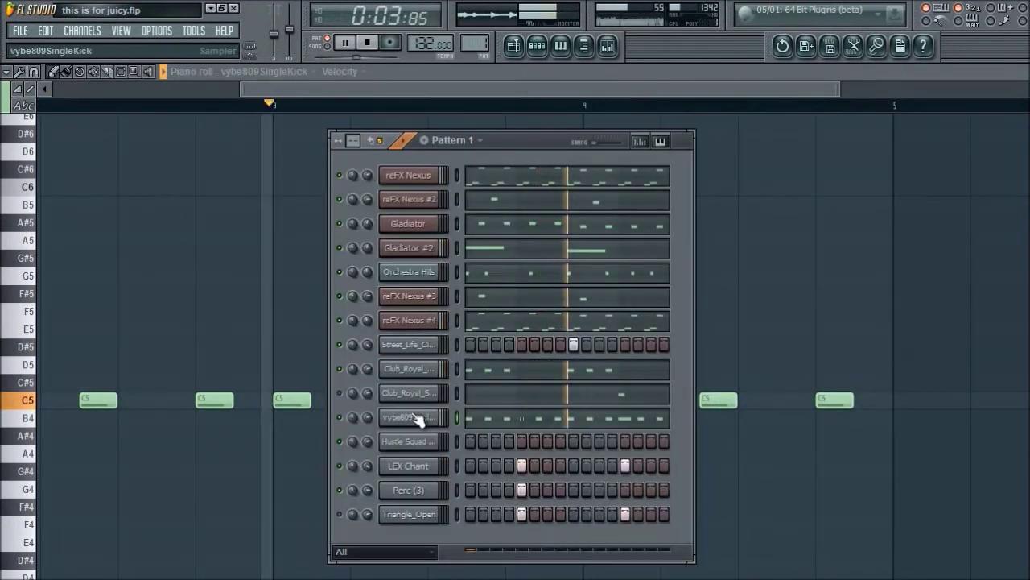
right_click(445, 436)
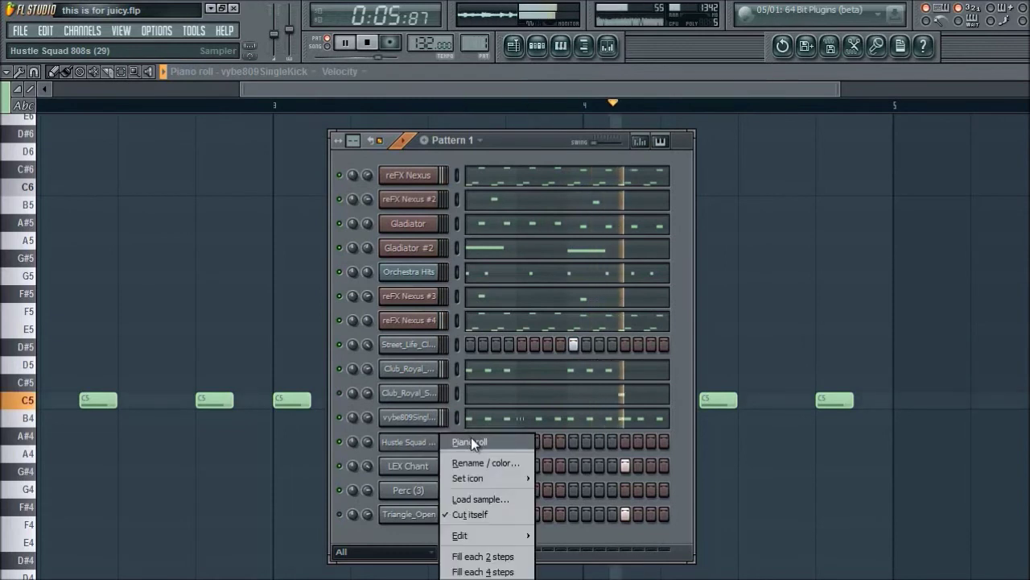
left_click(471, 441)
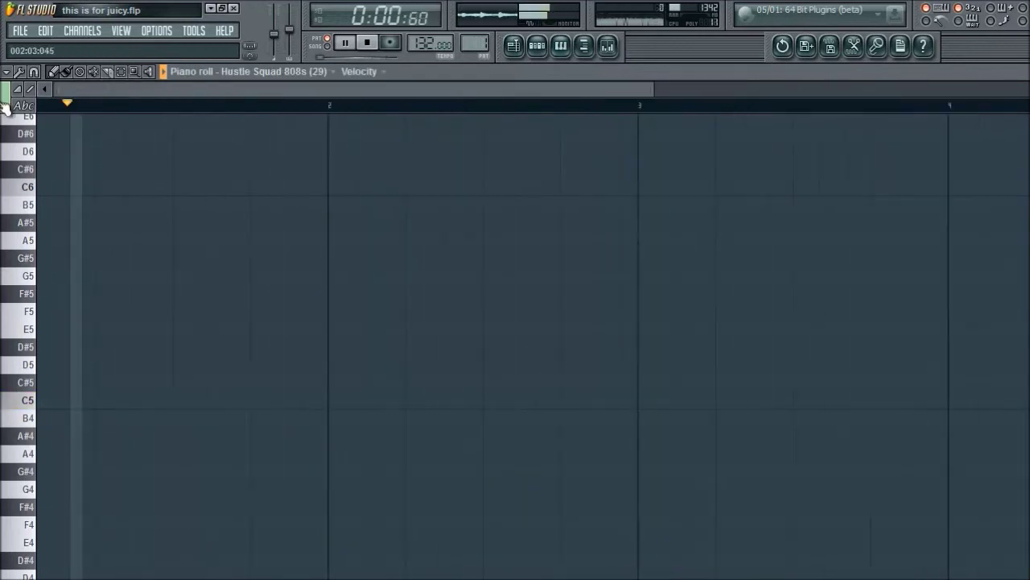
left_click(46, 488)
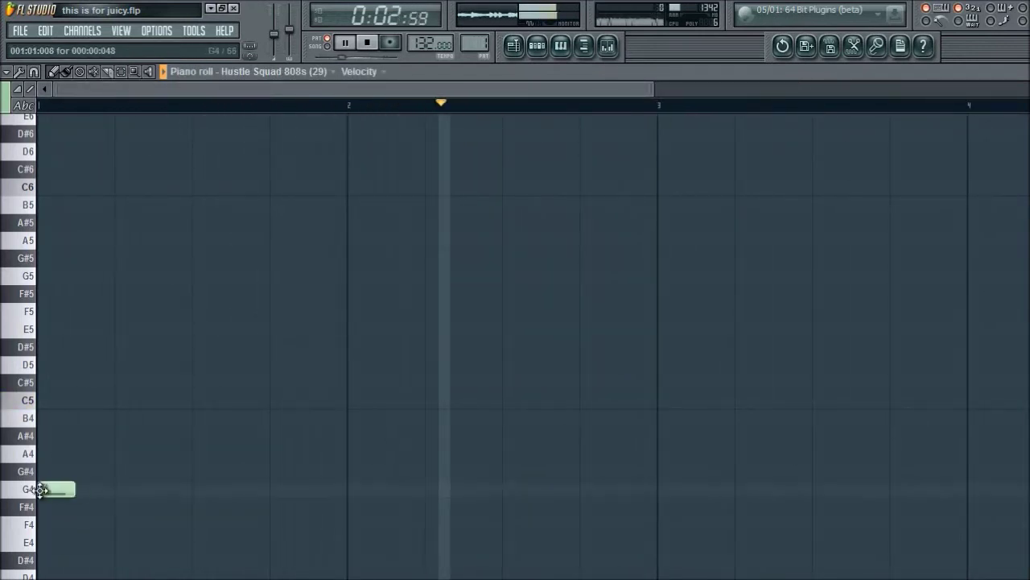
left_click(160, 490)
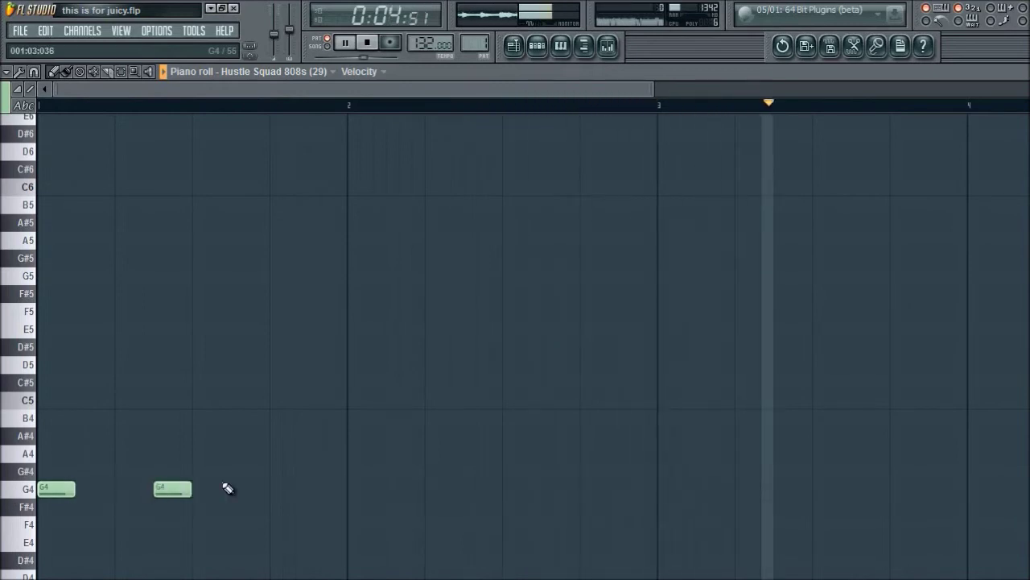
left_click(276, 490)
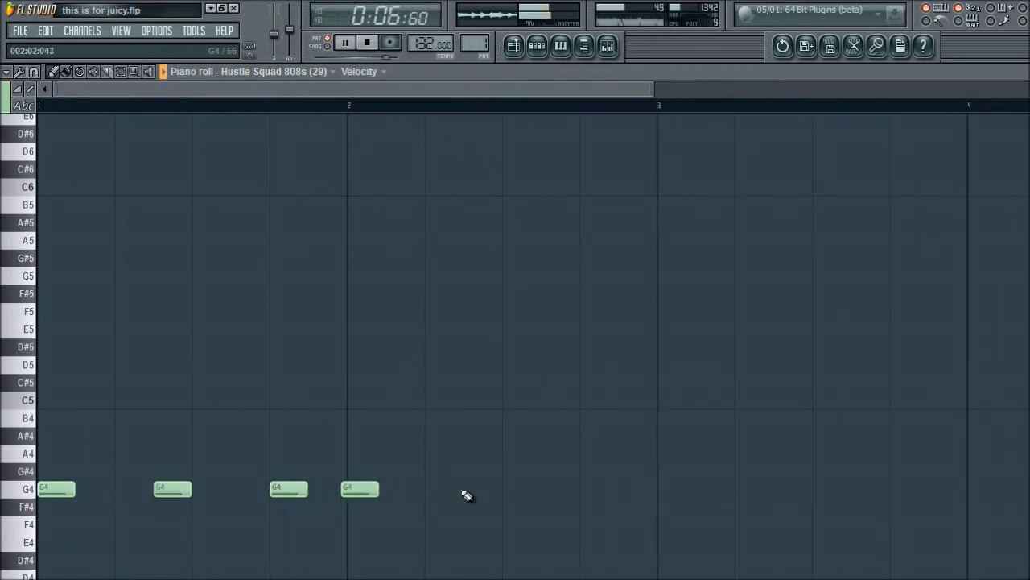
left_click(579, 484)
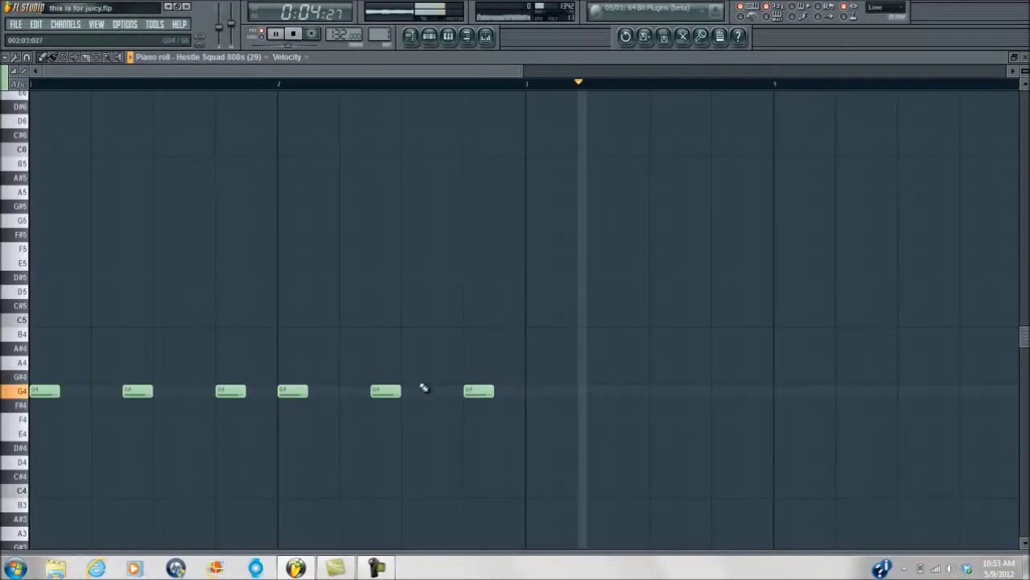
Step: Continue the 808 pattern with G4 notes on beats 1, 2.5 and 4 of bars 3 and 4
left_click(537, 391)
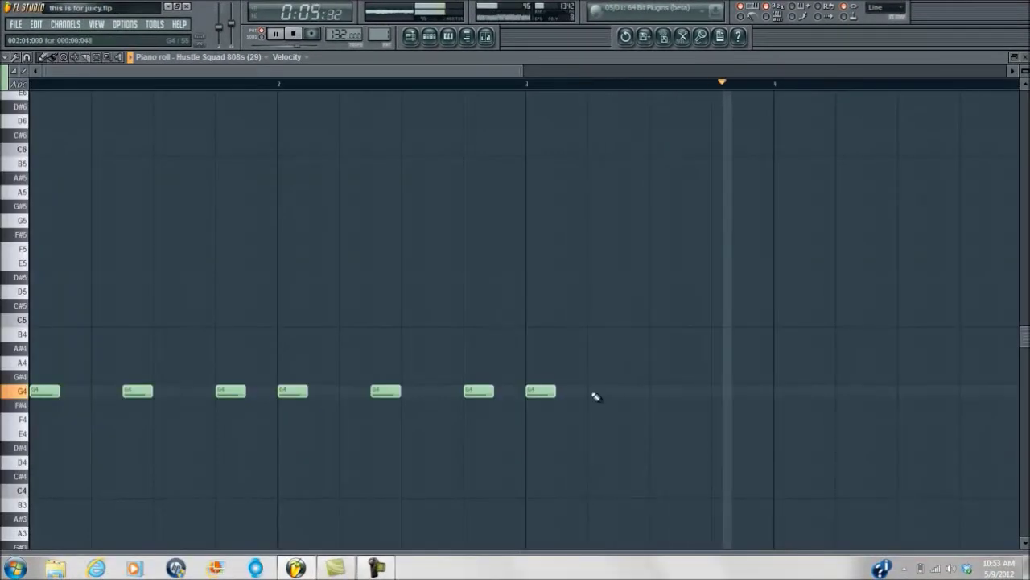
left_click(629, 392)
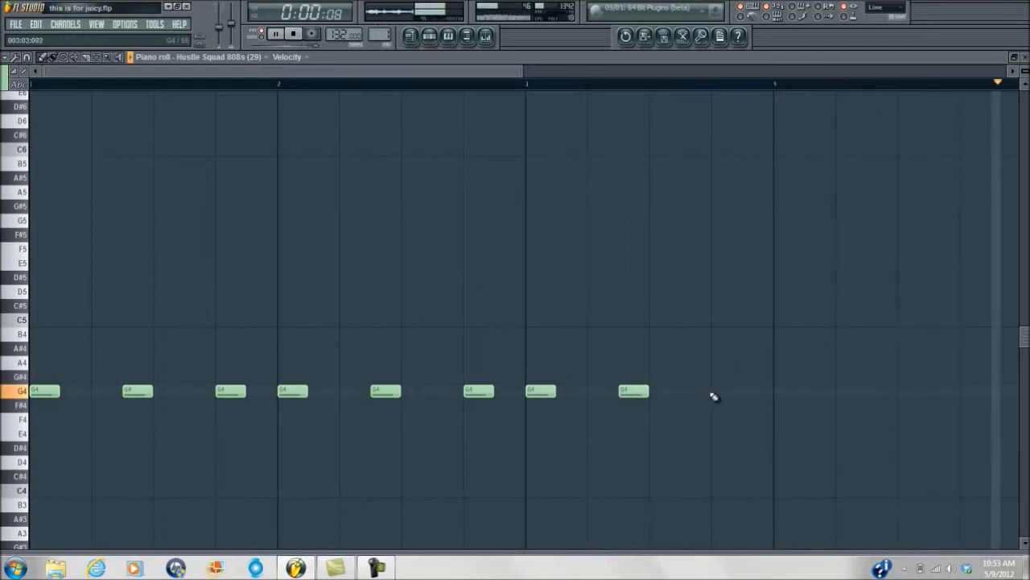
left_click(785, 391)
left_click(874, 389)
left_click_drag(888, 395, 880, 395)
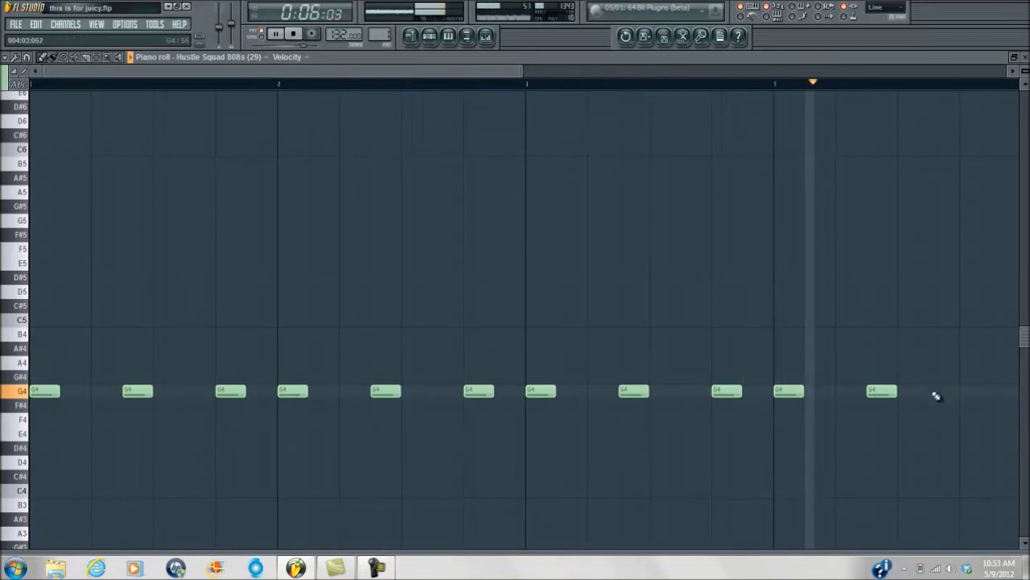
left_click(963, 392)
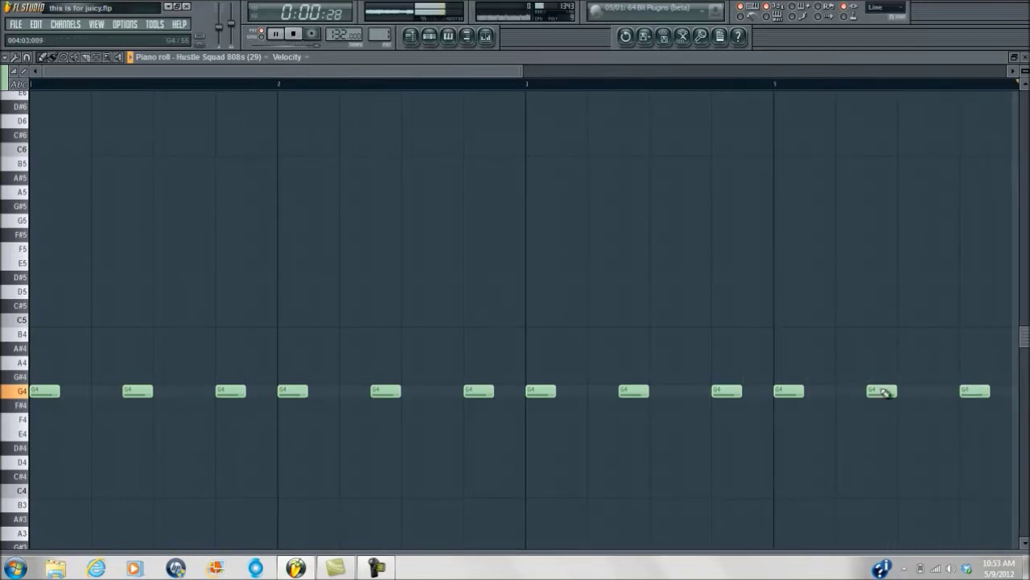
Step: Add a D5 808 note on beat 4.5 of bar 2 and D#5 notes on beat 4.5 of bars 3 and 4
left_click(497, 291)
left_click_drag(472, 74, 638, 73)
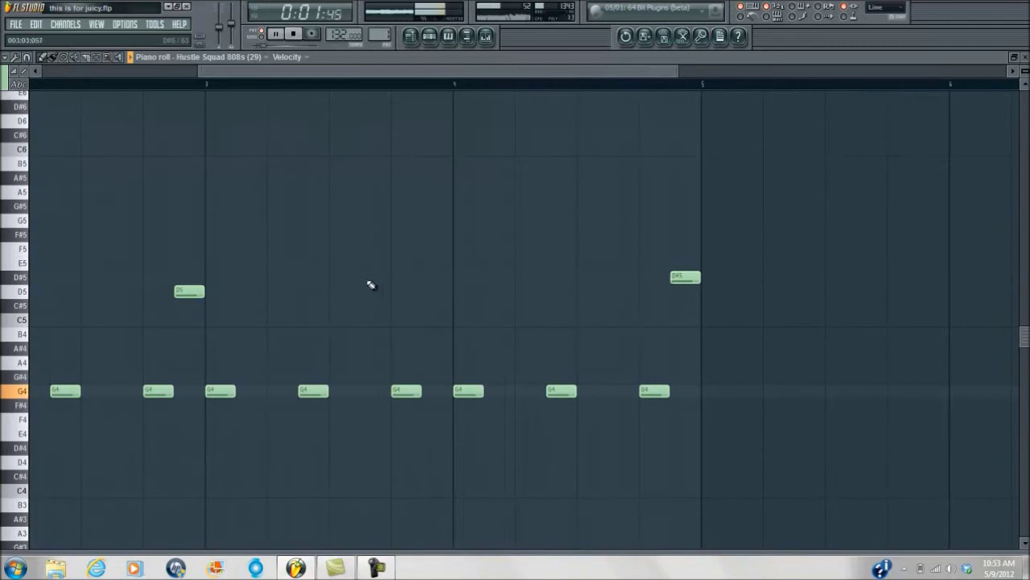
left_click(422, 278)
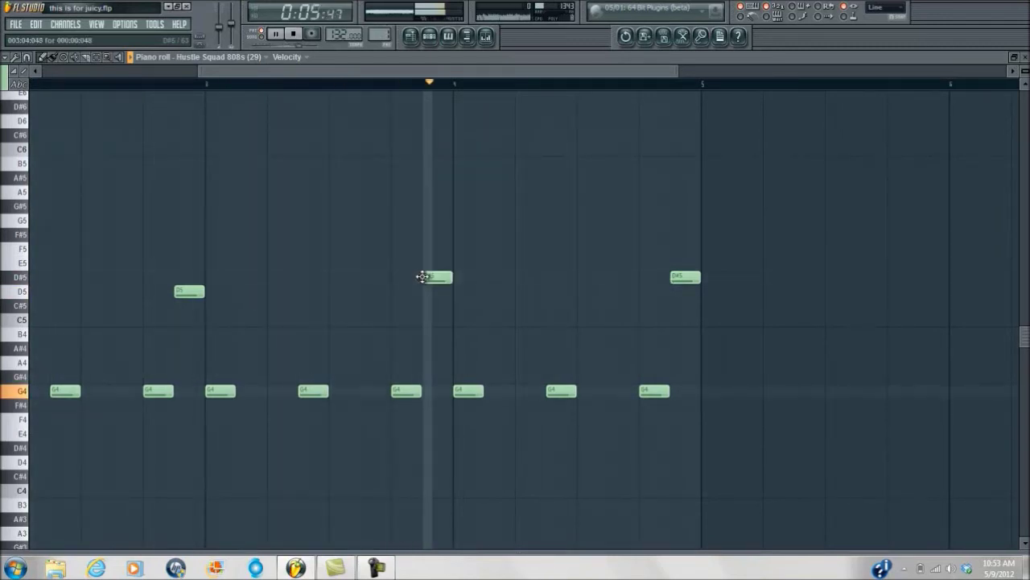
Step: Return to the step sequencer with the sample browser open and slightly lower the Hustle Squad 808s channel's volume
left_click(469, 36)
left_click(430, 46)
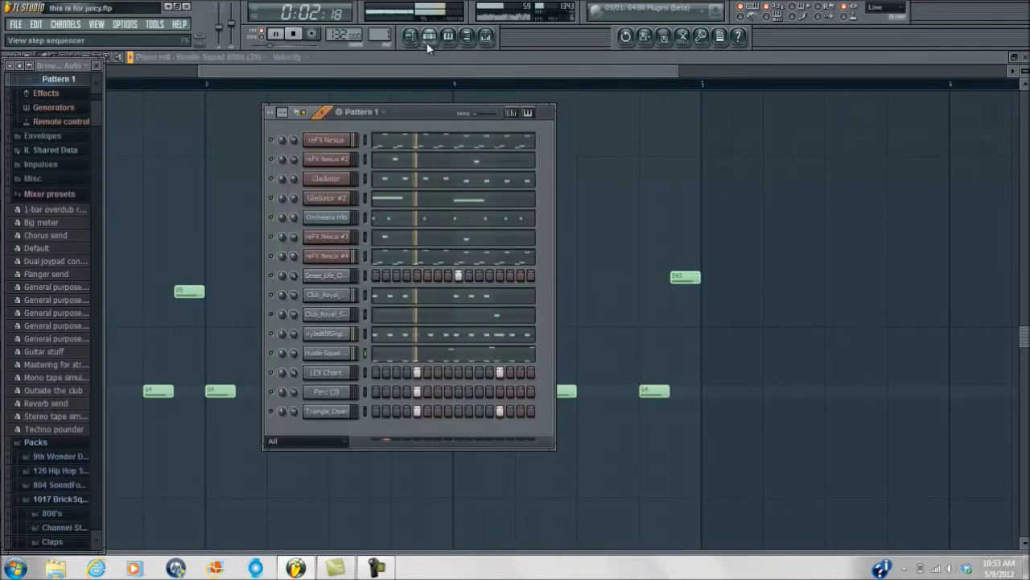
mouse_move(291, 351)
left_mouse_down()
mouse_move(293, 329)
mouse_move(290, 355)
left_mouse_up()
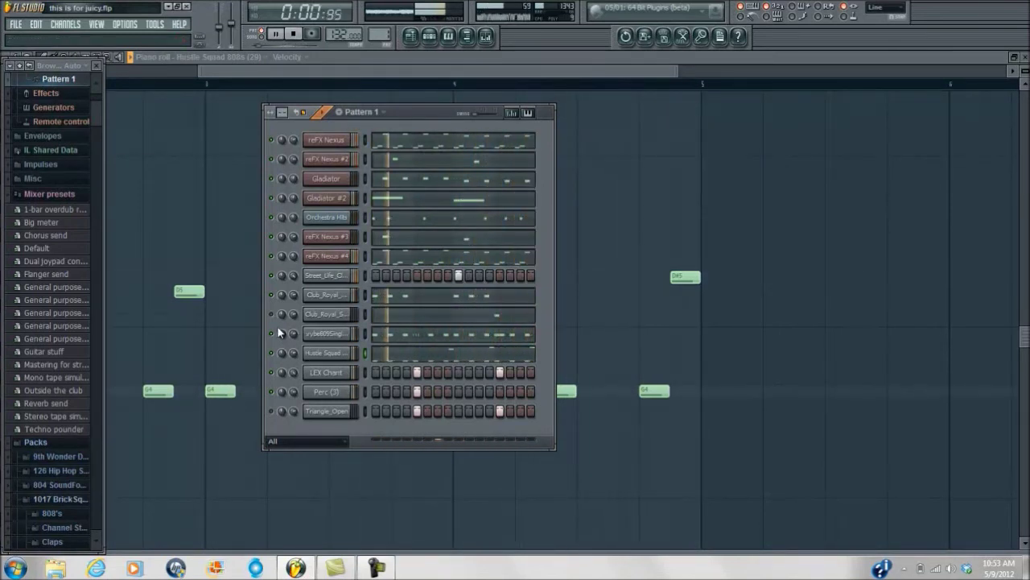
Step: Audition samples in the Snares folder of the 1017 BrickSquad pack and load Snare (3) into a new channel
scroll(22, 274, "down", 7)
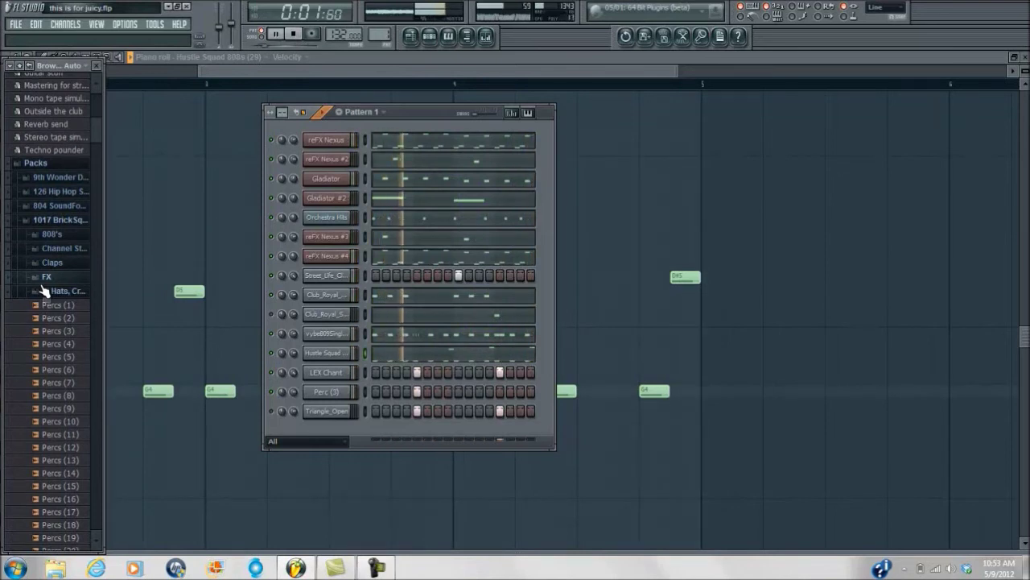
left_click(44, 291)
scroll(42, 286, "down", 1)
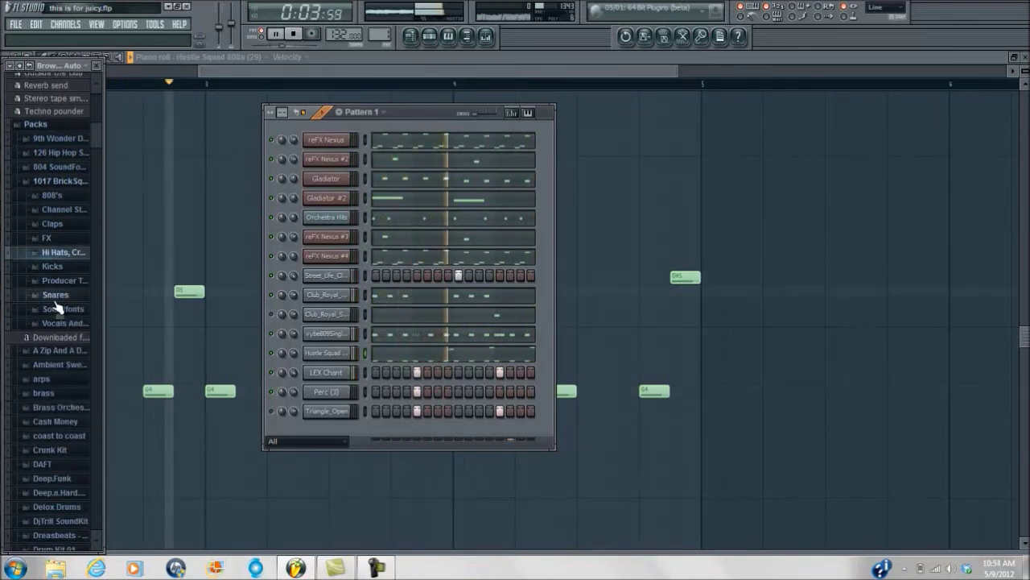
left_click(57, 300)
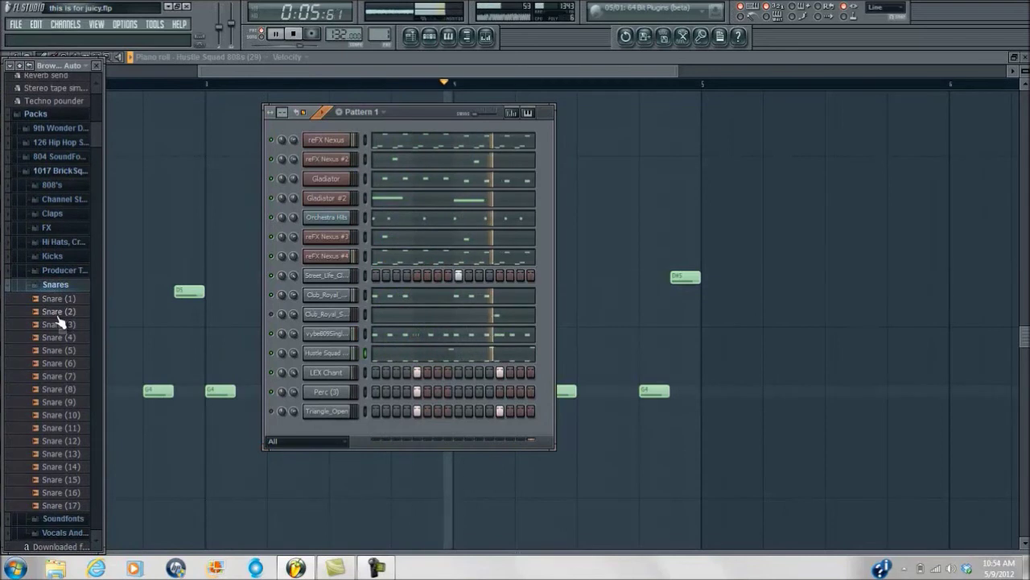
left_click(71, 311)
left_click(70, 325)
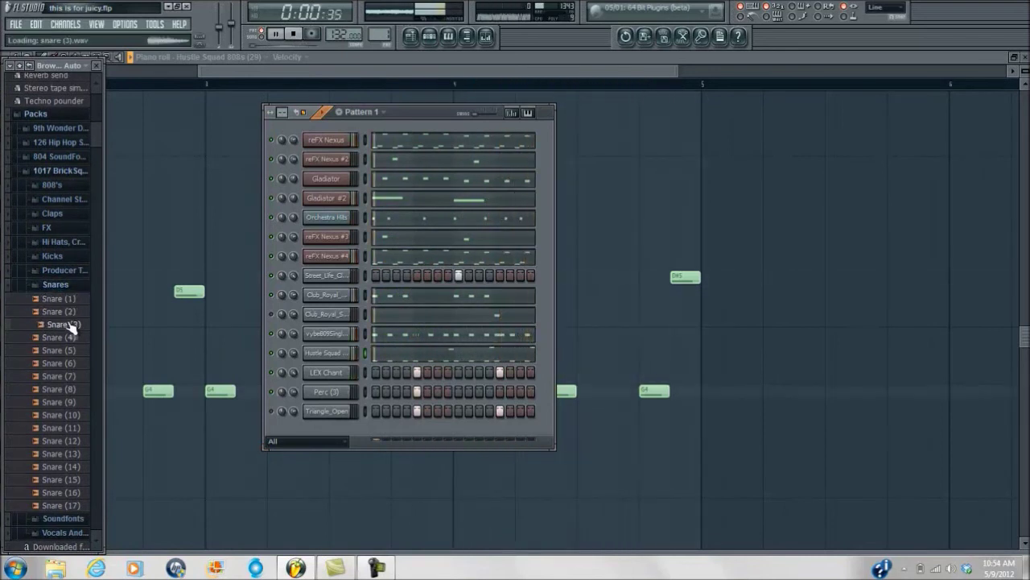
right_click(69, 326)
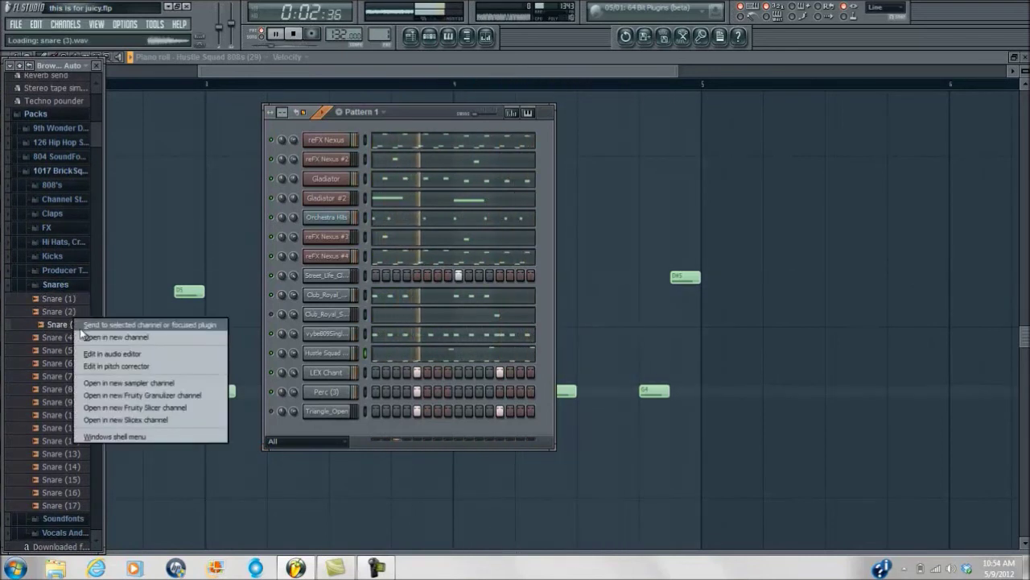
left_click(105, 337)
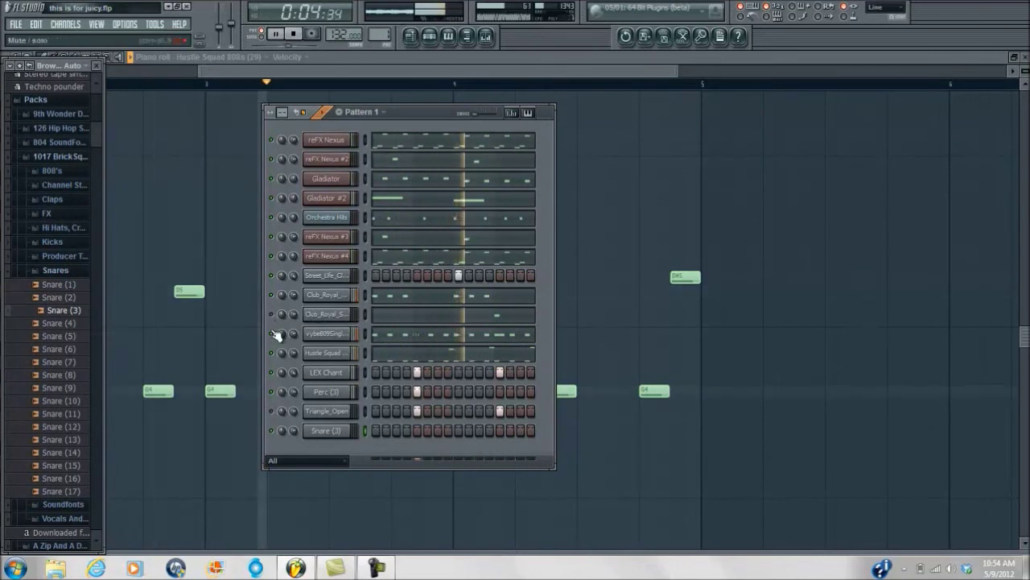
Step: In the piano roll of Snare (3), place C5 notes on beats 1, 2.5 and 4 of bar 1
right_click(331, 432)
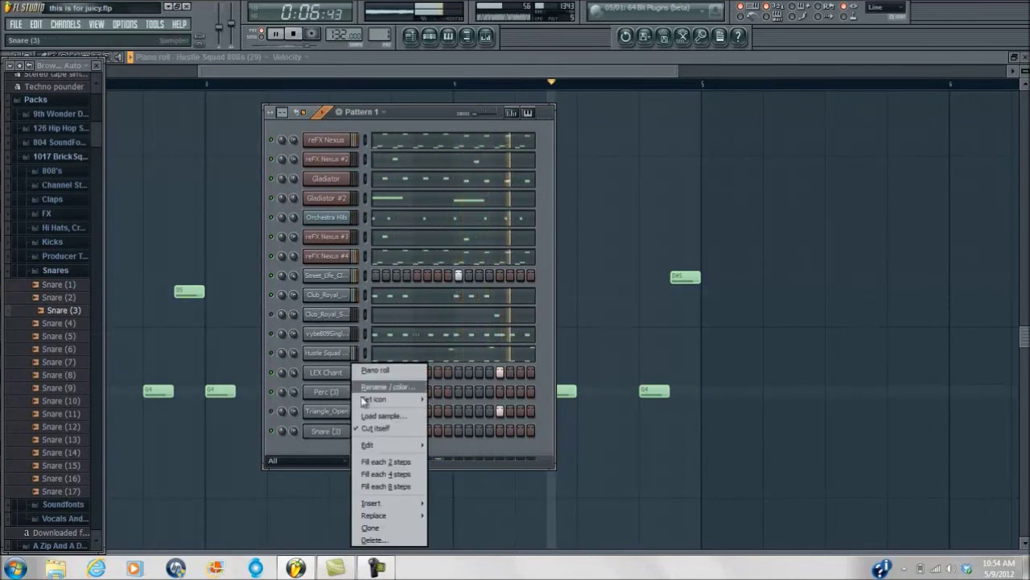
left_click(382, 369)
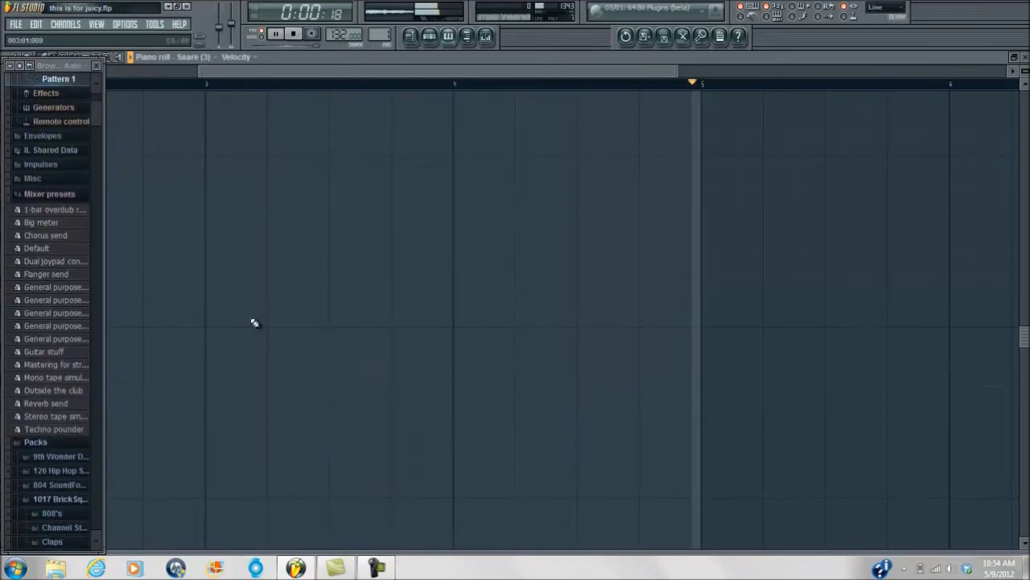
left_click(98, 67)
left_click(42, 319)
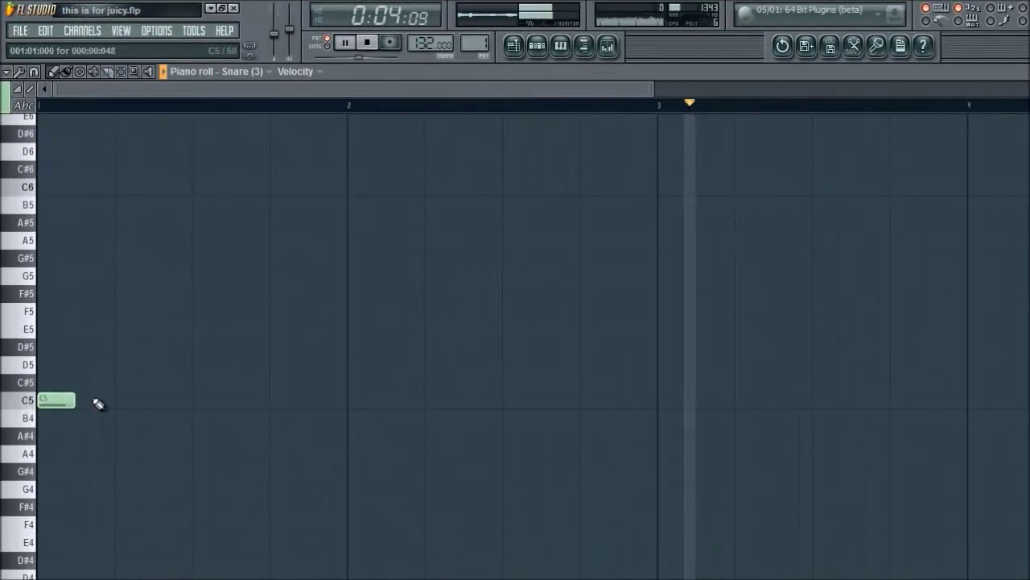
left_click(154, 401)
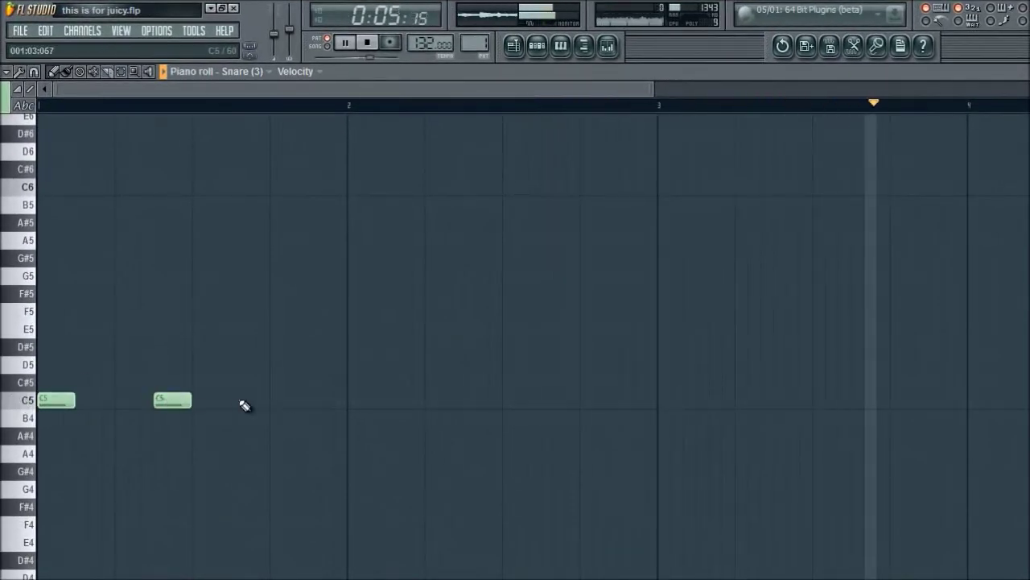
left_click(273, 399)
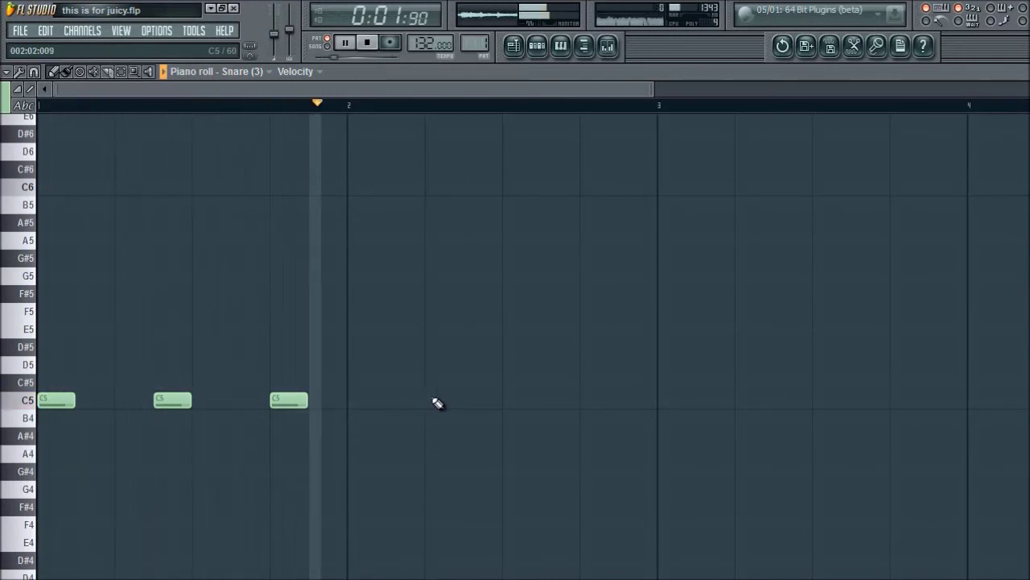
Step: Add C5 snare notes on beat 2 and just before beat 4 of bar 2, and on beats 1 and 2.5 of bar 3
left_click(428, 400)
left_click(578, 401)
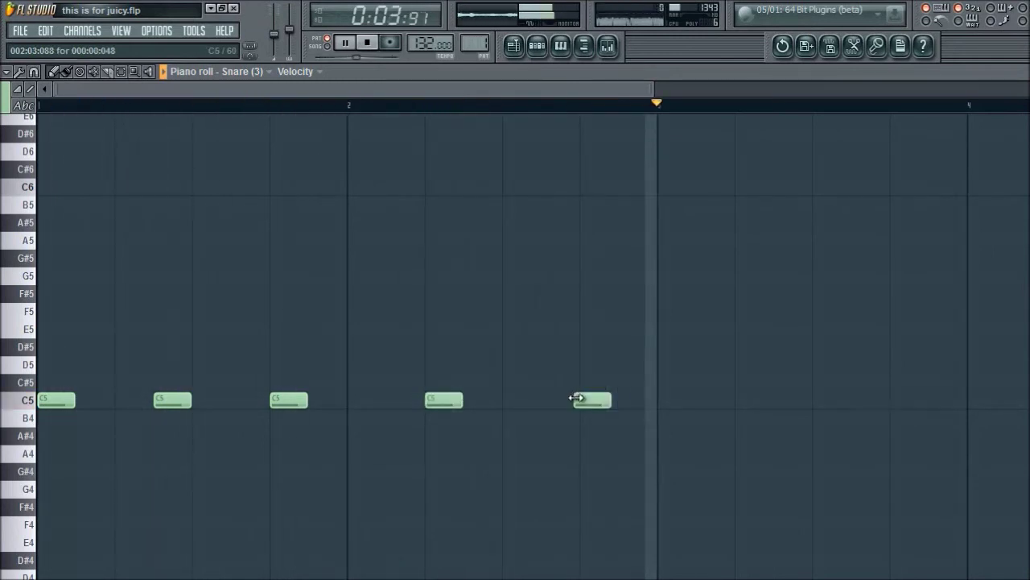
left_click(668, 400)
left_click(782, 402)
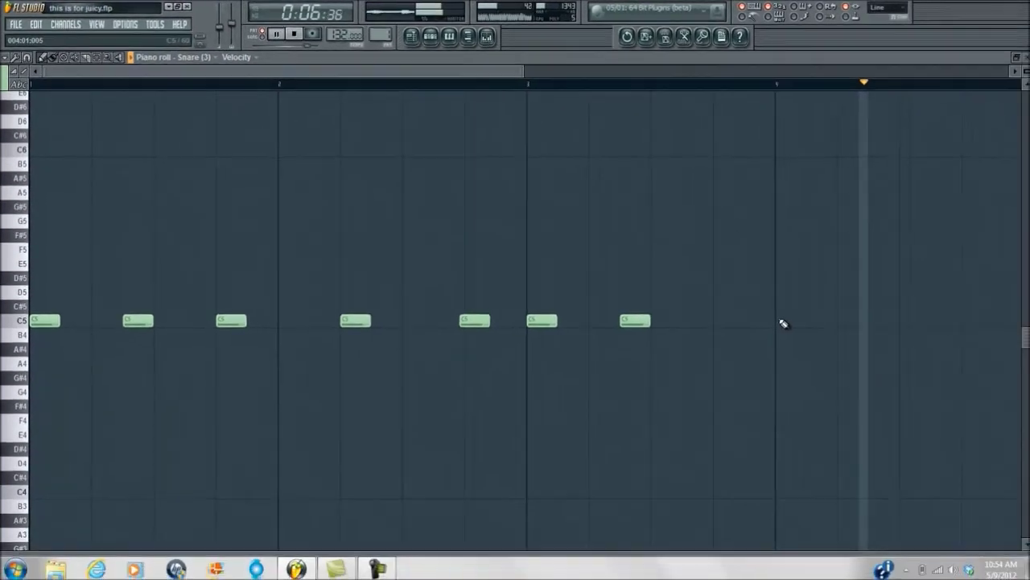
Step: Place three short C5 snare notes a sixteenth apart from beat 1 of bar 4
left_click(783, 322)
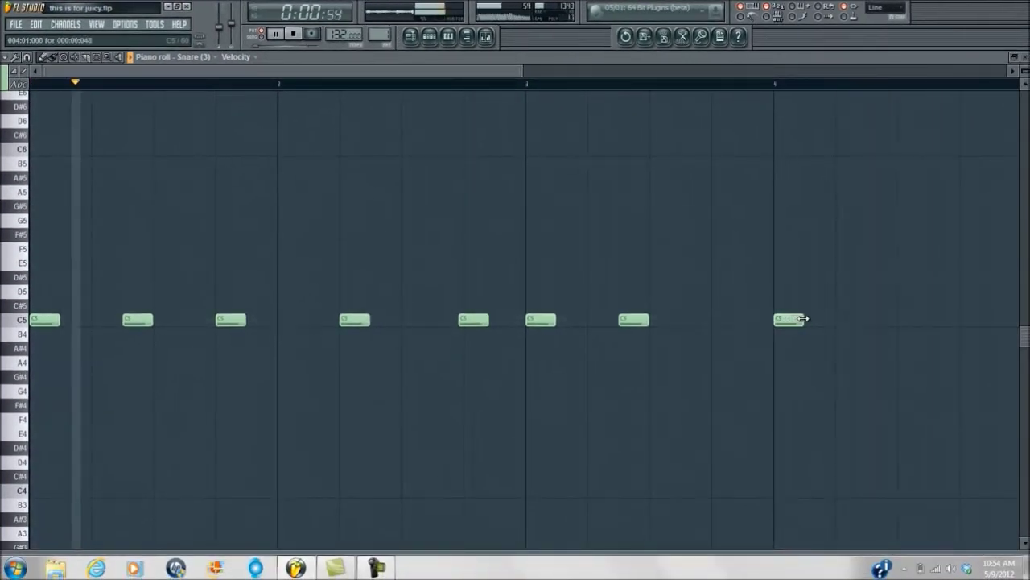
left_click_drag(786, 319, 777, 319)
left_click(792, 320)
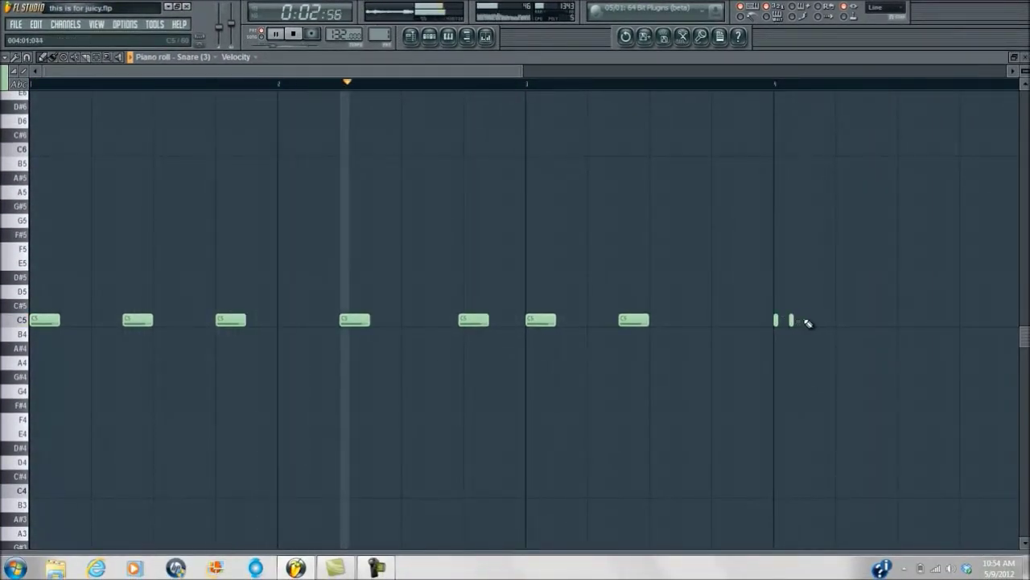
left_click(806, 320)
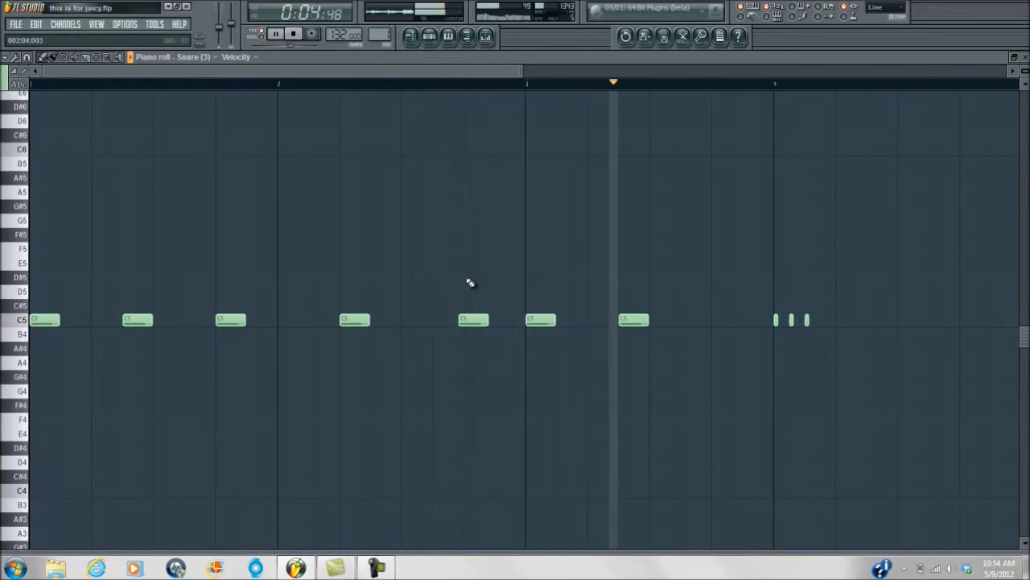
Step: Shift bar 2's last snare note onto beat 4, and add C5 notes on beats 1.5 and 4 of bar 3 and 2.5 and 4 of bar 4
left_click_drag(468, 318, 474, 318)
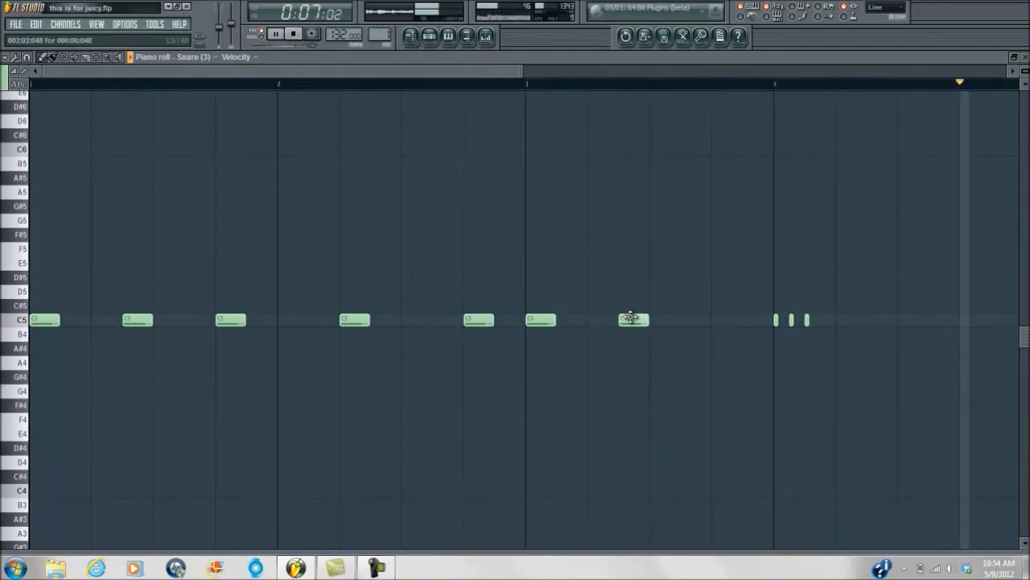
left_click(712, 316)
left_click_drag(462, 71, 632, 79)
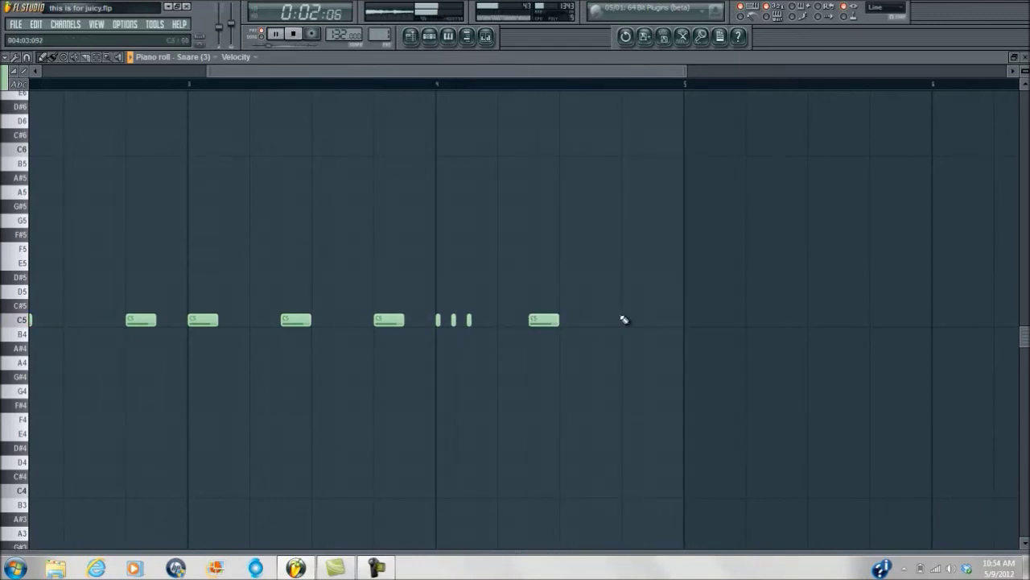
left_click_drag(626, 317, 631, 320)
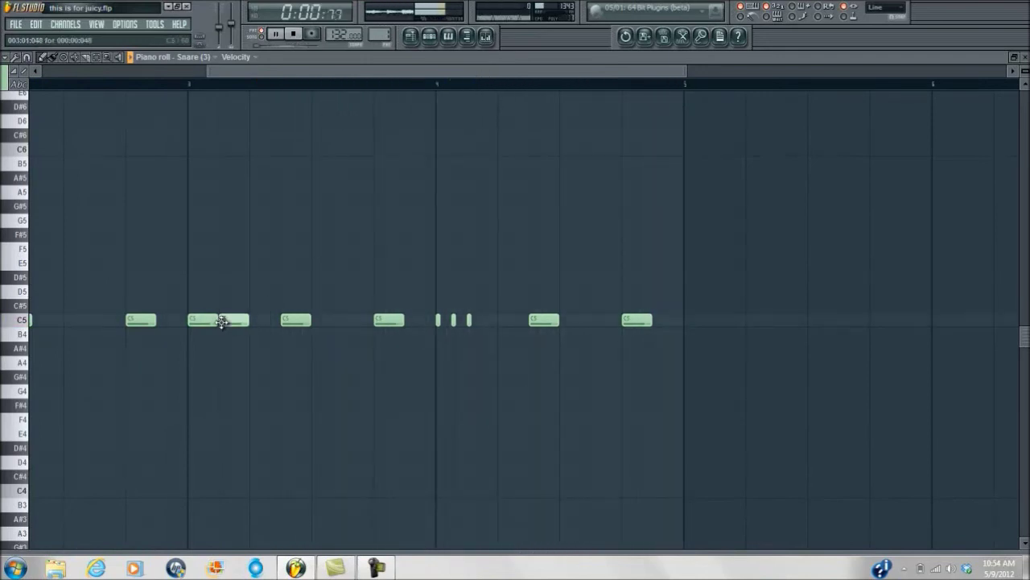
Step: Bring up the step sequencer and the sample browser again
left_click(436, 36)
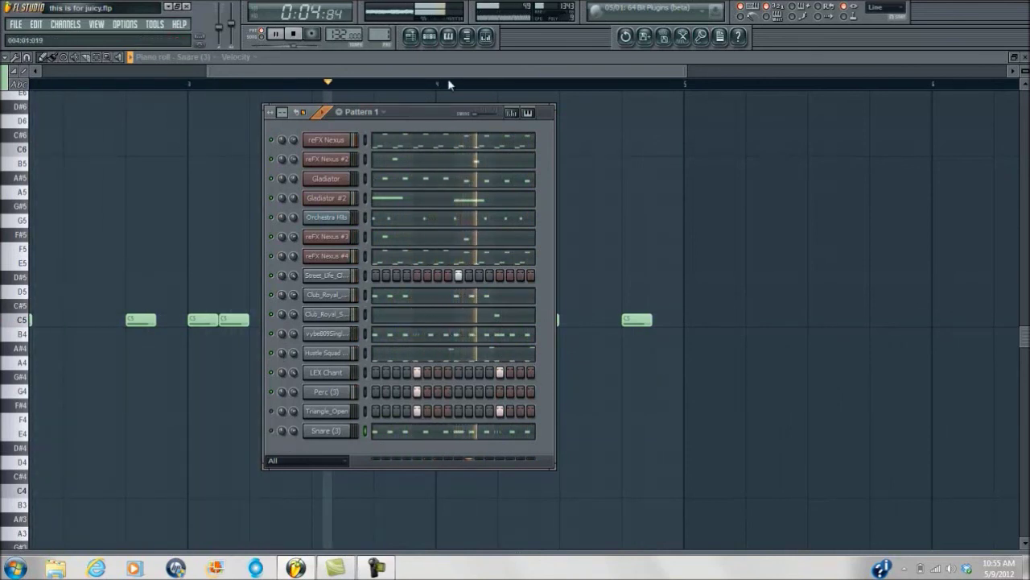
left_click(469, 36)
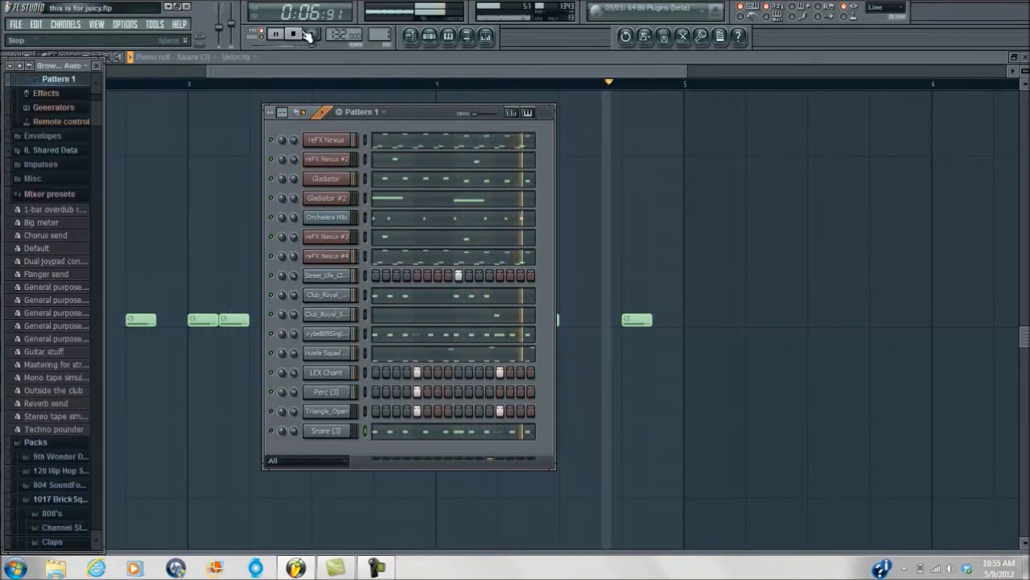